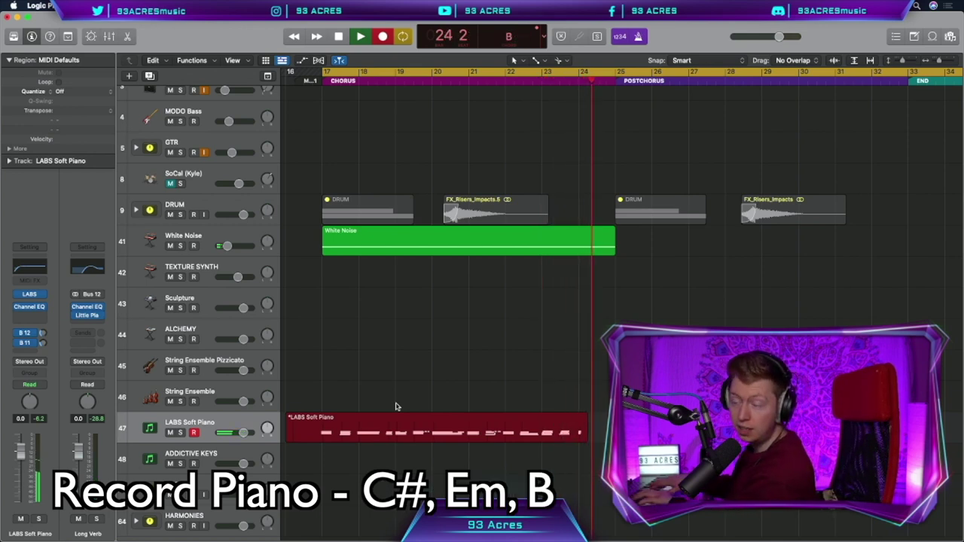
Step: Stop recording the LABS Soft Piano part and lower the velocity of its loudest notes around bars 20 and 21
{"action": "key", "text": "space"}
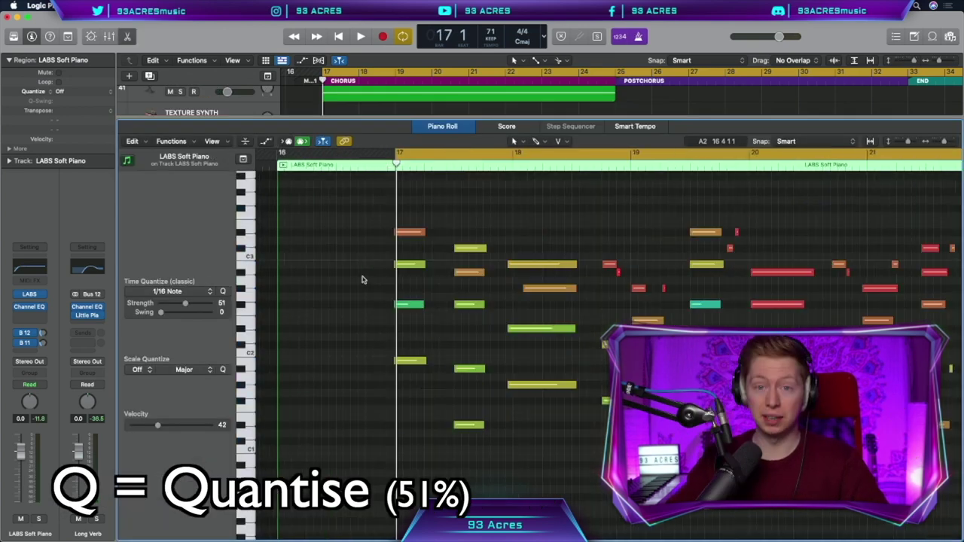
{"action": "scroll", "coordinate": [383, 279], "scroll_direction": "right", "scroll_amount": 2}
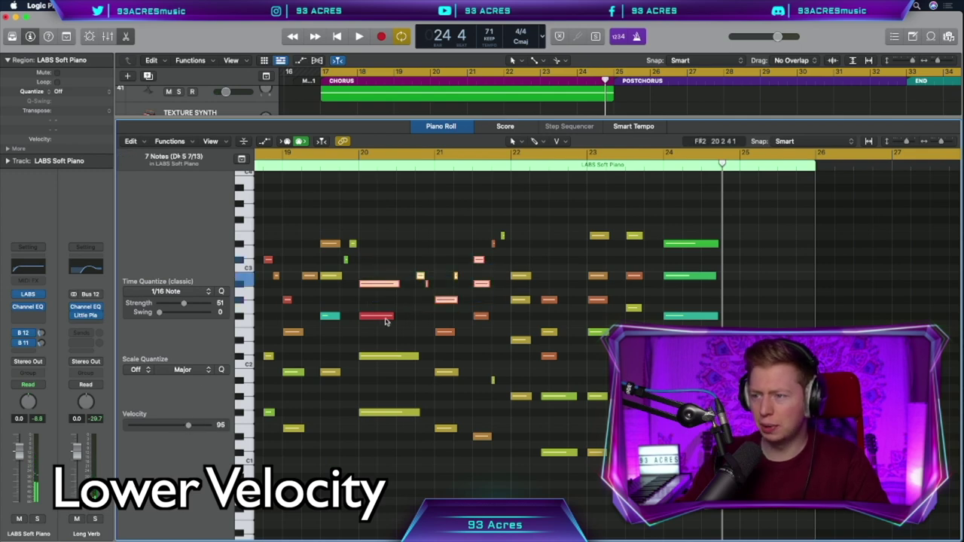
{"action": "left_click", "coordinate": [385, 322]}
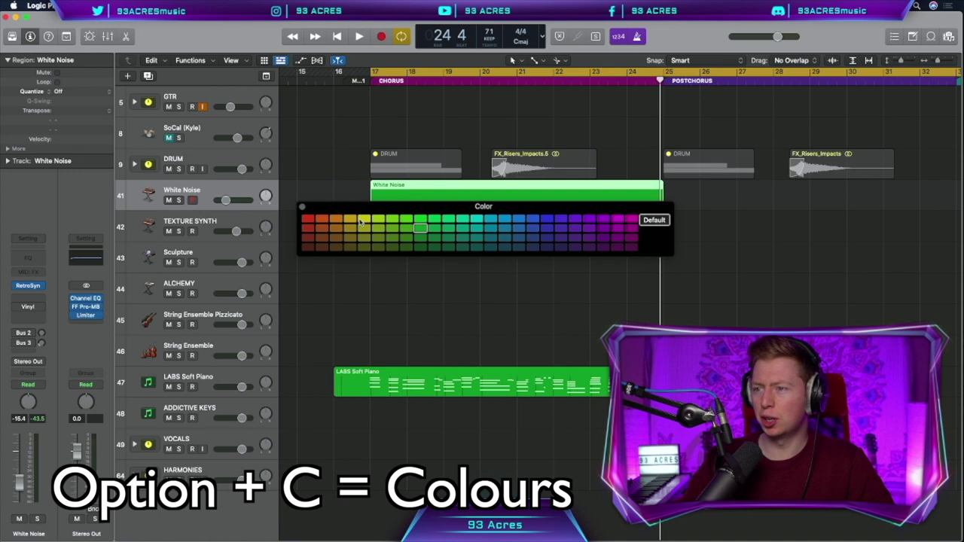
Step: Color the White Noise region yellow and the LABS Soft Piano region cyan
{"action": "left_click", "coordinate": [362, 220]}
{"action": "left_click", "coordinate": [302, 207]}
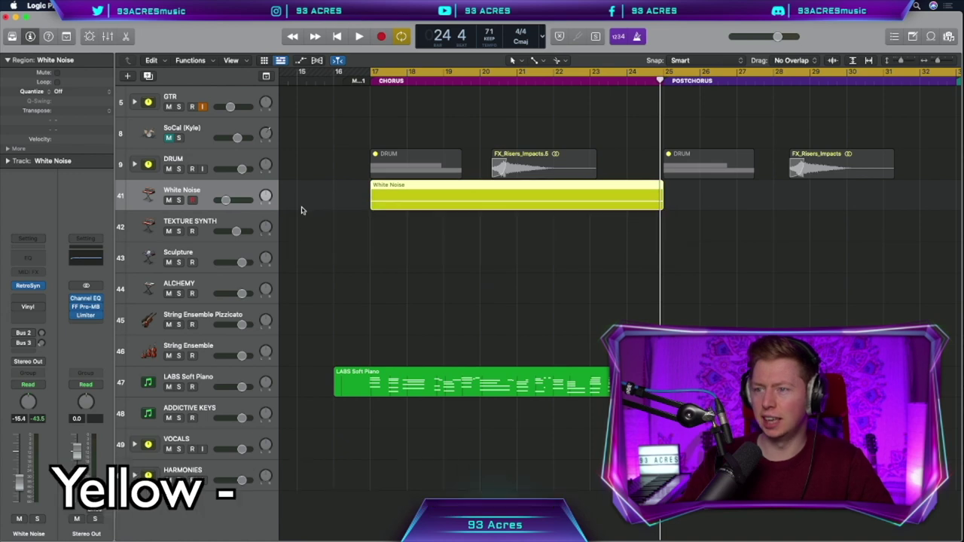
{"action": "left_click", "coordinate": [482, 219]}
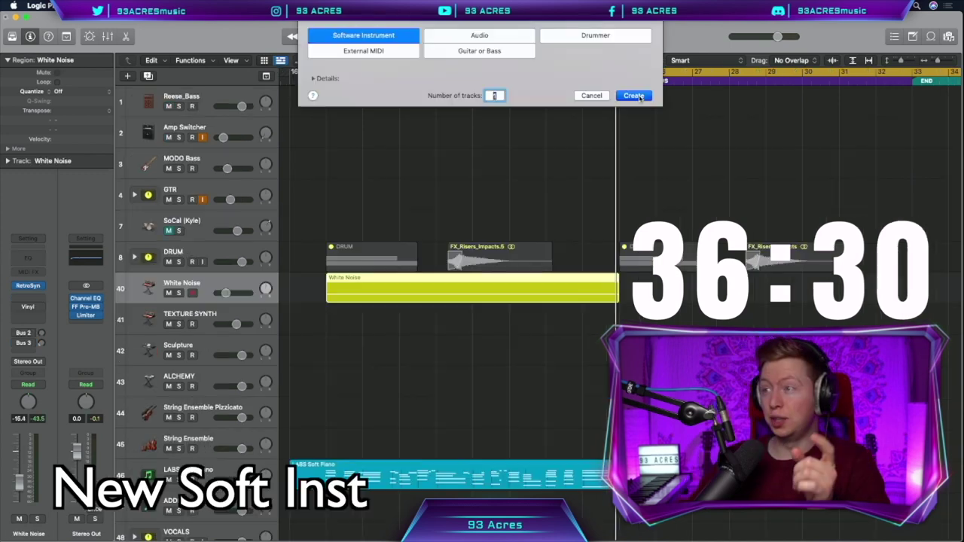
Step: Create one software instrument track below White Noise and load the Liverpool Bass sound on it
{"action": "key", "text": "Return"}
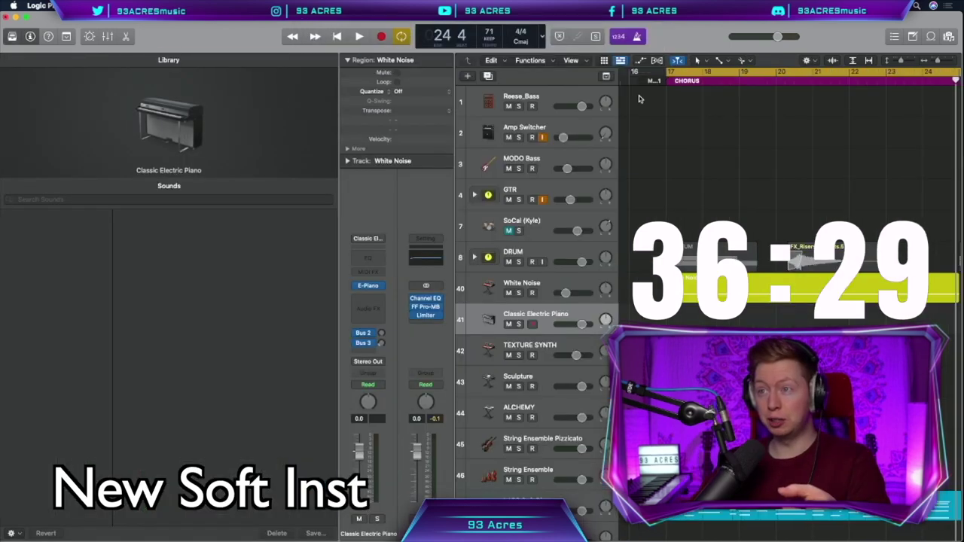
{"action": "left_click", "coordinate": [42, 216]}
{"action": "left_click", "coordinate": [181, 236]}
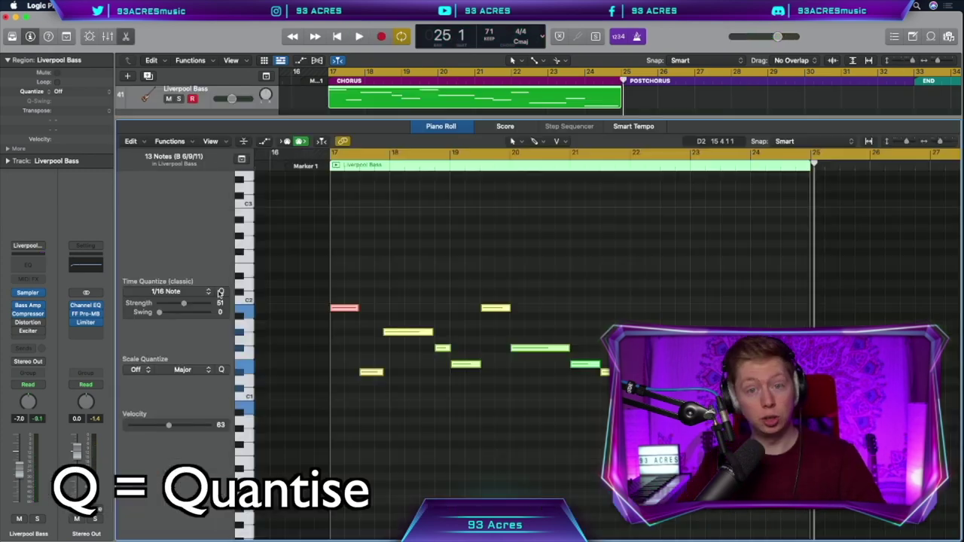
Step: Apply a MIDI Transform to the selected Liverpool Bass notes, giving them a velocity of 100
{"action": "left_click", "coordinate": [169, 141]}
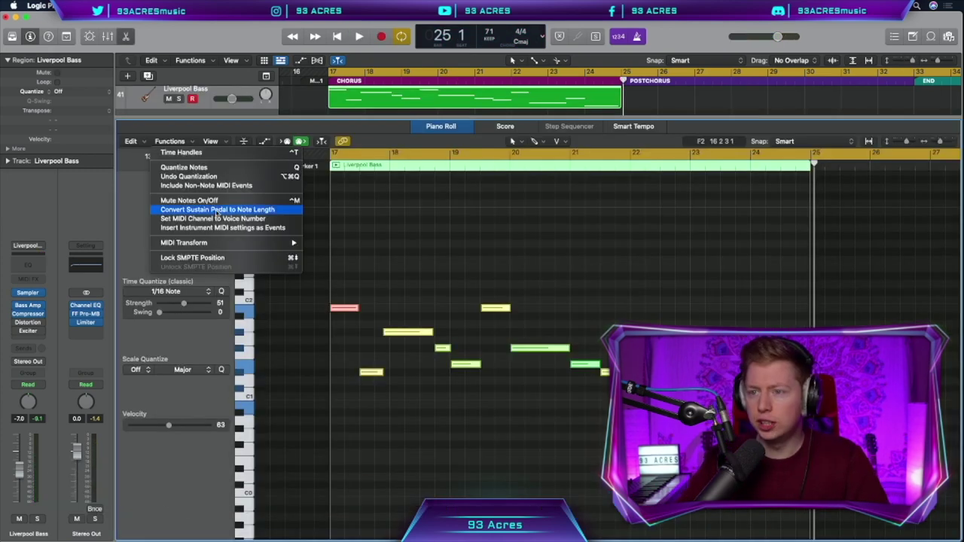
{"action": "mouse_move", "coordinate": [258, 243]}
{"action": "left_click", "coordinate": [329, 245]}
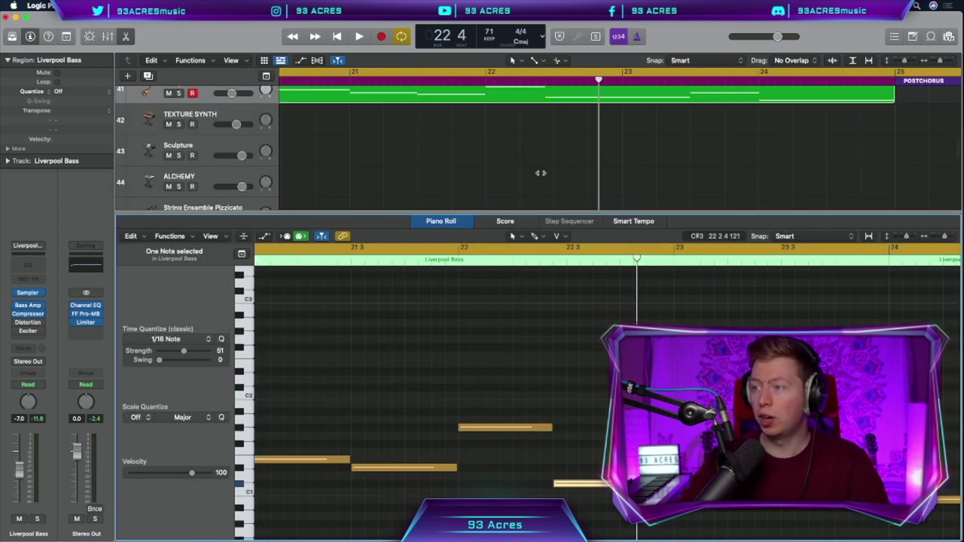
Step: Compare the bass timing with the LABS Soft Piano notes and shorten the bass note starting at bar 22 to match the piano chord change
{"action": "scroll", "coordinate": [501, 159], "scroll_direction": "down", "scroll_amount": 4}
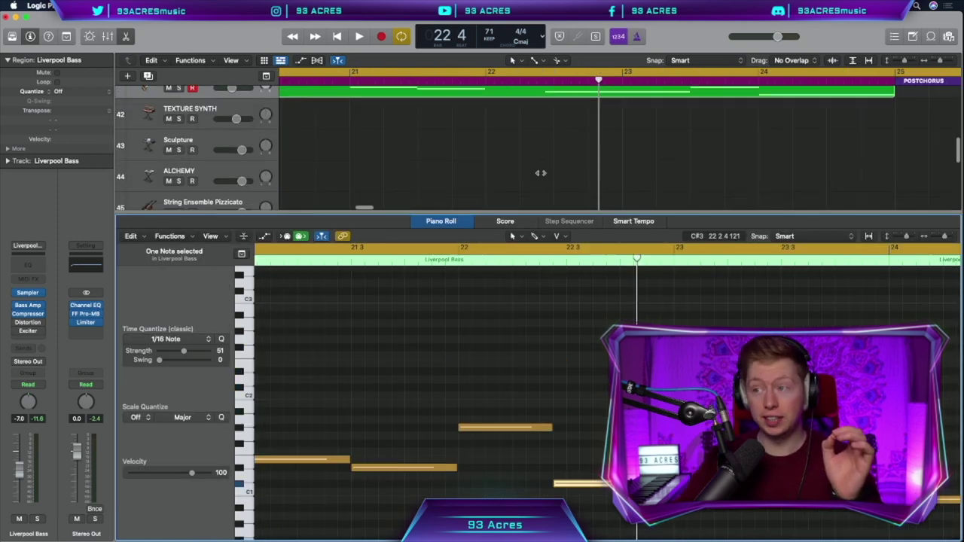
{"action": "left_click", "coordinate": [500, 170]}
{"action": "scroll", "coordinate": [488, 160], "scroll_direction": "up", "scroll_amount": 5}
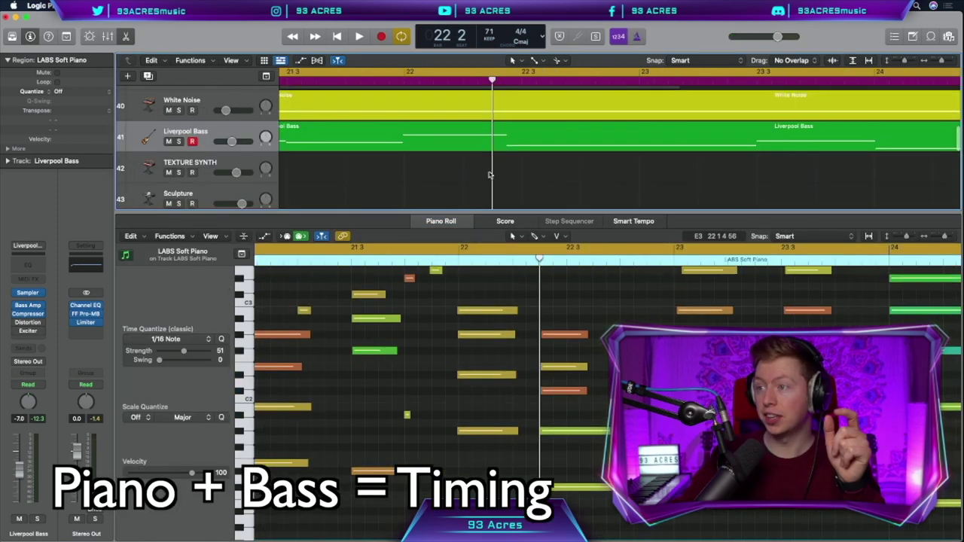
{"action": "left_click", "coordinate": [499, 141]}
{"action": "scroll", "coordinate": [553, 441], "scroll_direction": "up", "scroll_amount": 1}
{"action": "scroll", "coordinate": [561, 449], "scroll_direction": "up", "scroll_amount": 2}
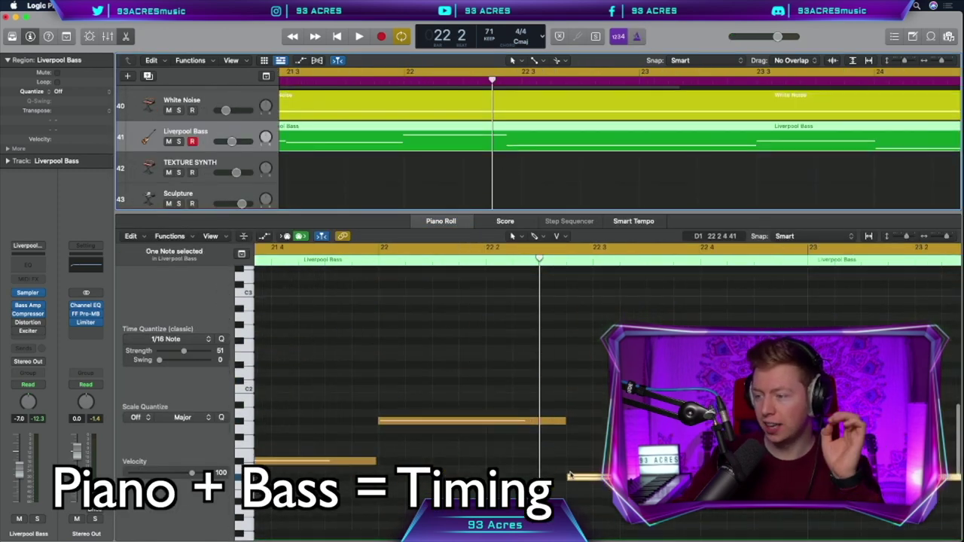
{"action": "left_click_drag", "start_coordinate": [565, 421], "coordinate": [537, 424]}
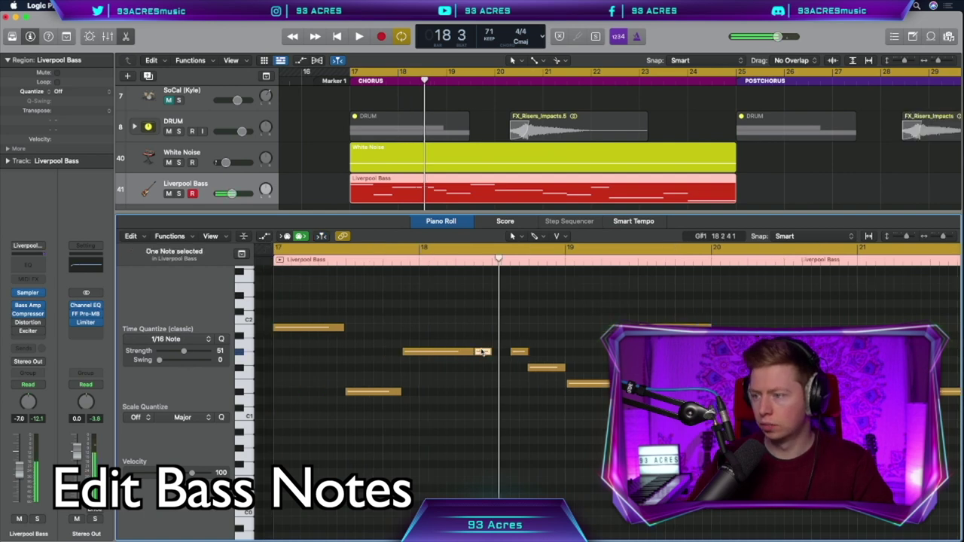
Step: Move the short bass note in bar 18 up against the following short note and break up the long bass note at bar 20
{"action": "left_click_drag", "start_coordinate": [483, 352], "coordinate": [501, 351]}
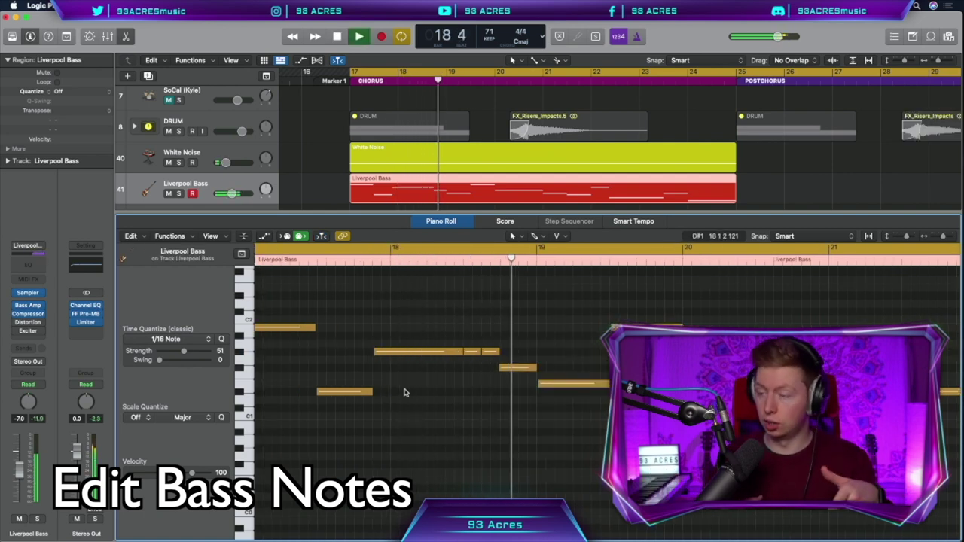
{"action": "key", "text": "space"}
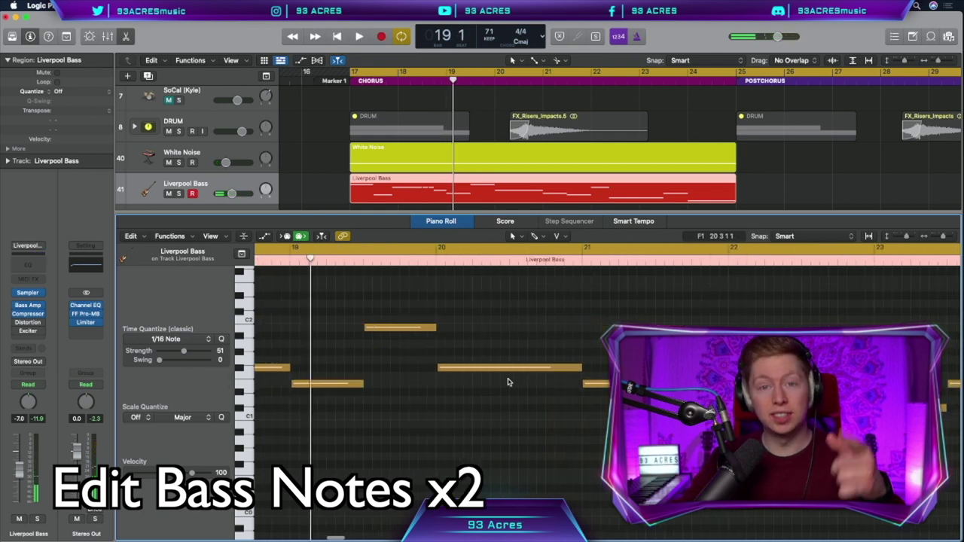
{"action": "left_click", "coordinate": [441, 373]}
{"action": "key", "text": "super+Left"}
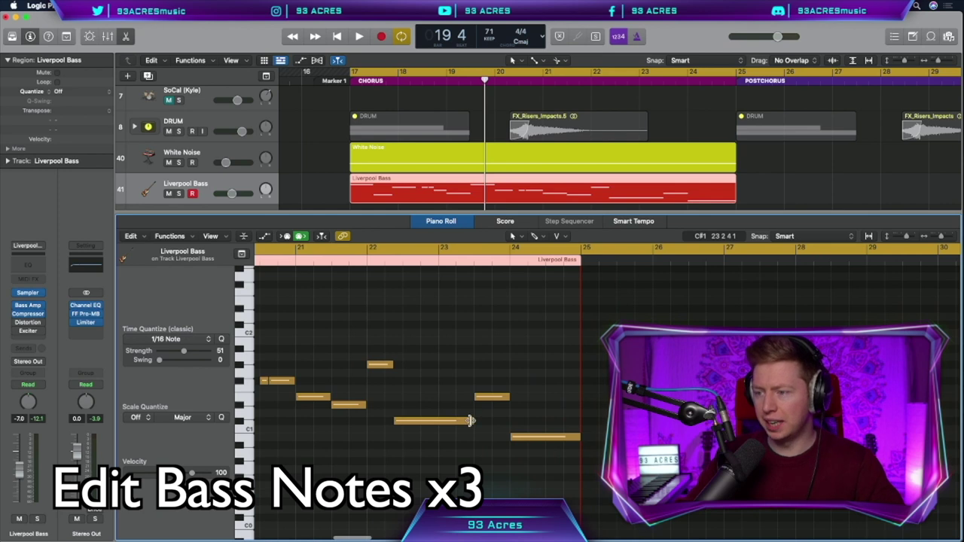
Step: Shorten the long C#1 bass note to end at bar 23, fill the gap after it with a second C#1 note, and play back the result
{"action": "left_click_drag", "start_coordinate": [470, 421], "coordinate": [438, 424]}
{"action": "left_click_drag", "start_coordinate": [430, 422], "coordinate": [474, 425]}
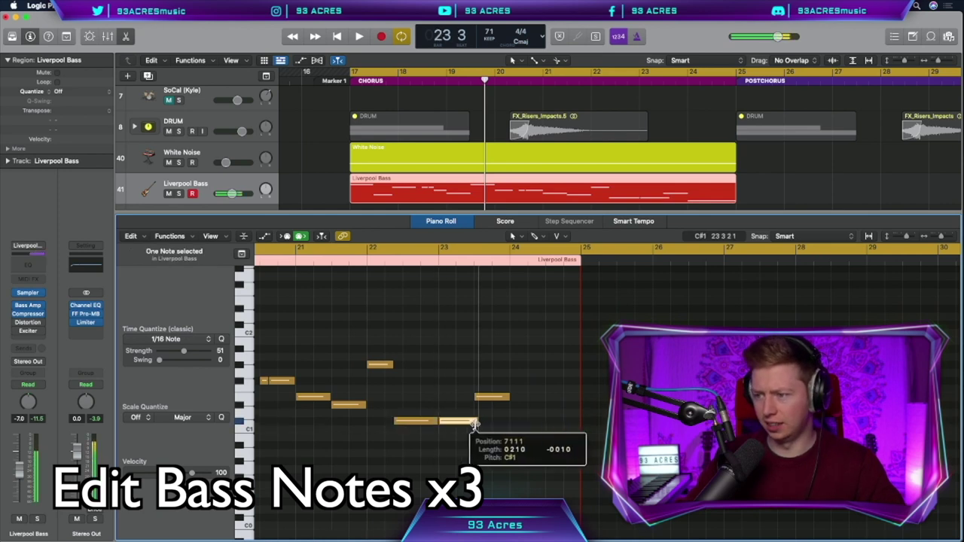
{"action": "left_click", "coordinate": [462, 316]}
{"action": "key", "text": "space"}
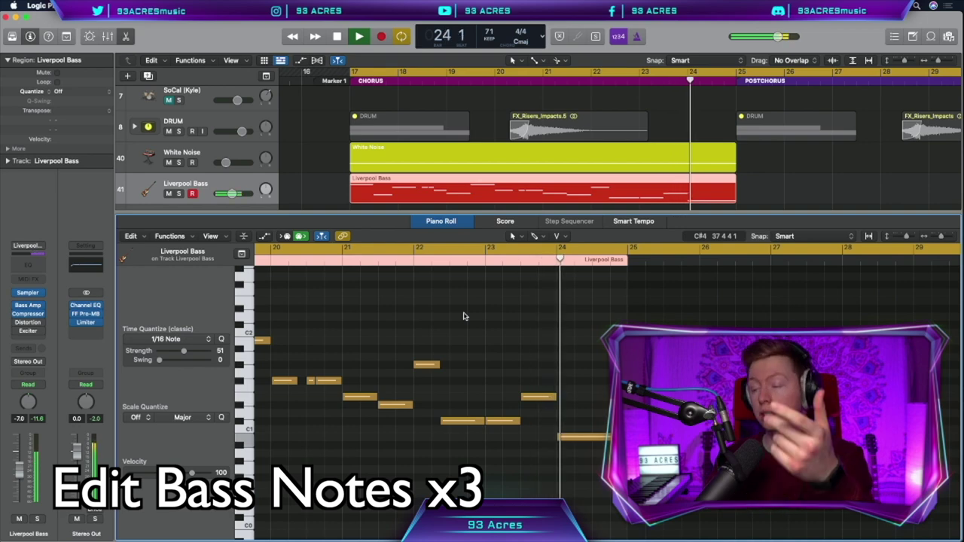
{"action": "key", "text": "space"}
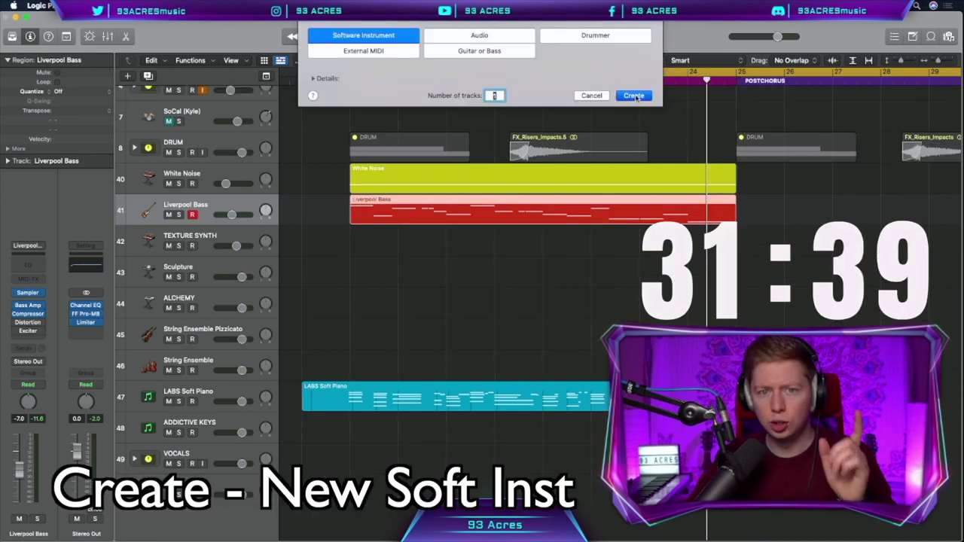
Step: Create a software instrument track with the East Bay+ producer drum kit and lower the volume of its Snare Top and Snare Bottom tracks
{"action": "left_click", "coordinate": [635, 94]}
{"action": "left_click", "coordinate": [44, 227]}
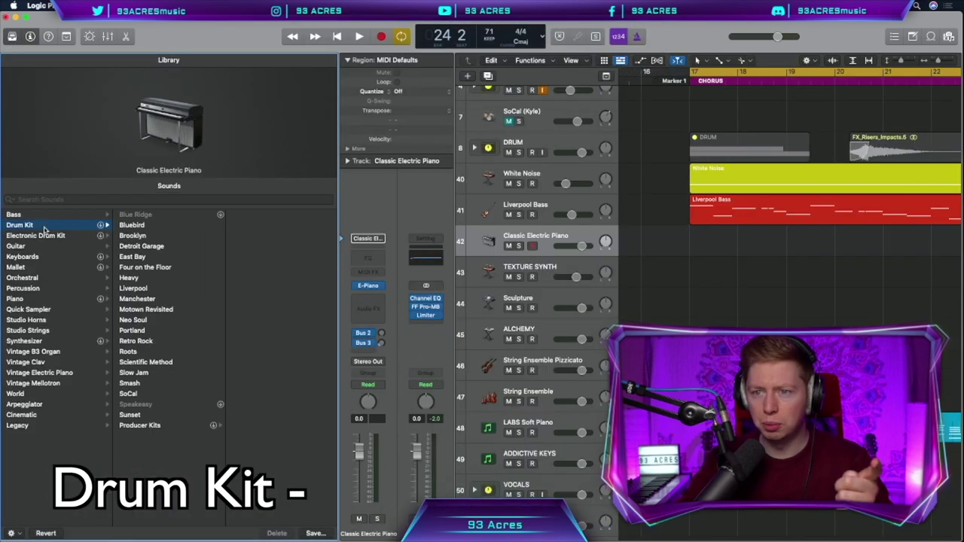
{"action": "left_click", "coordinate": [165, 428]}
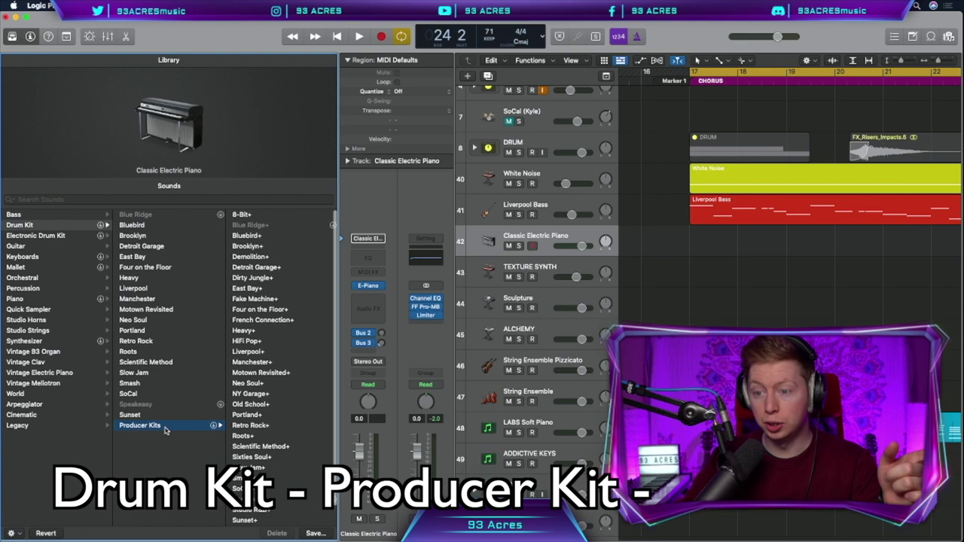
{"action": "left_click", "coordinate": [249, 288]}
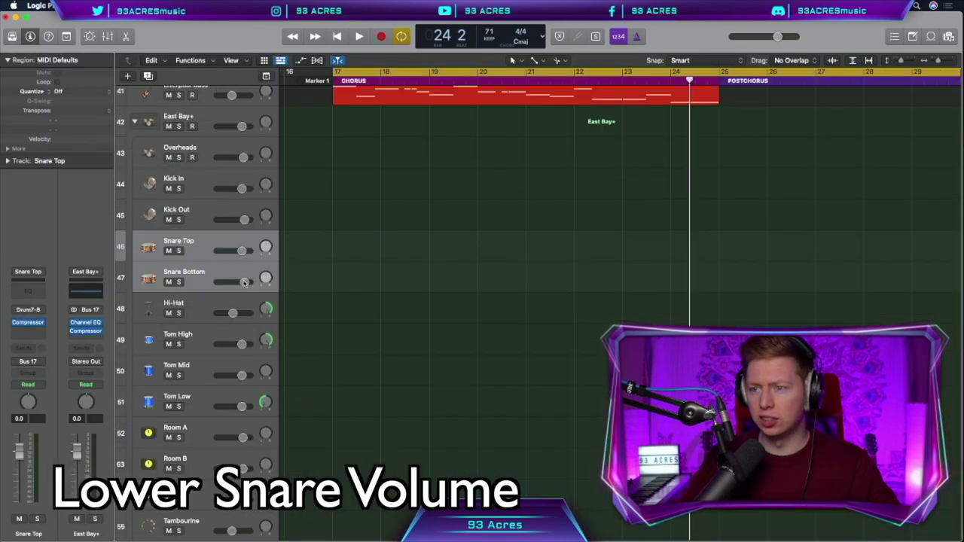
{"action": "left_click_drag", "start_coordinate": [240, 281], "coordinate": [232, 282]}
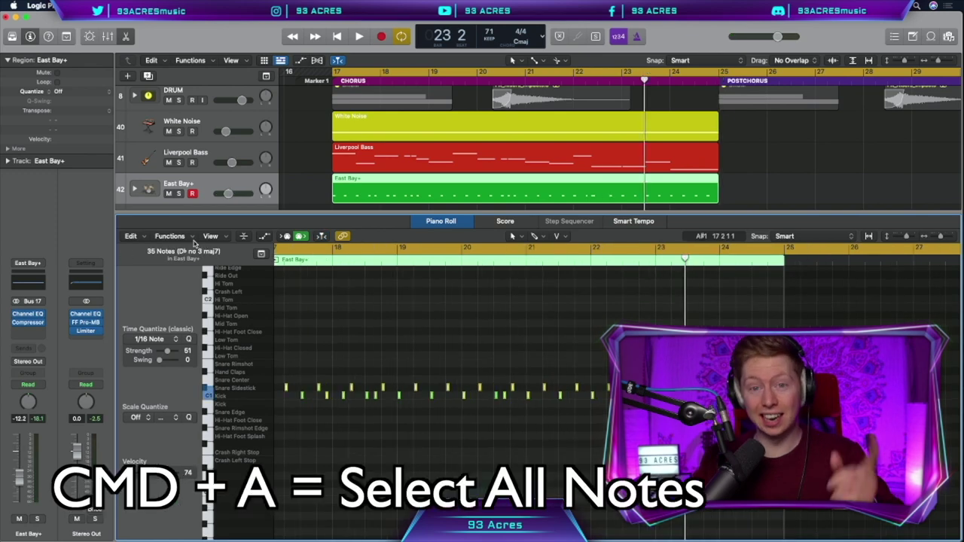
Step: Apply a MIDI Transform to all the selected notes of the East Bay+ drum region
{"action": "left_click", "coordinate": [170, 236]}
{"action": "mouse_move", "coordinate": [259, 336]}
{"action": "left_click", "coordinate": [337, 457]}
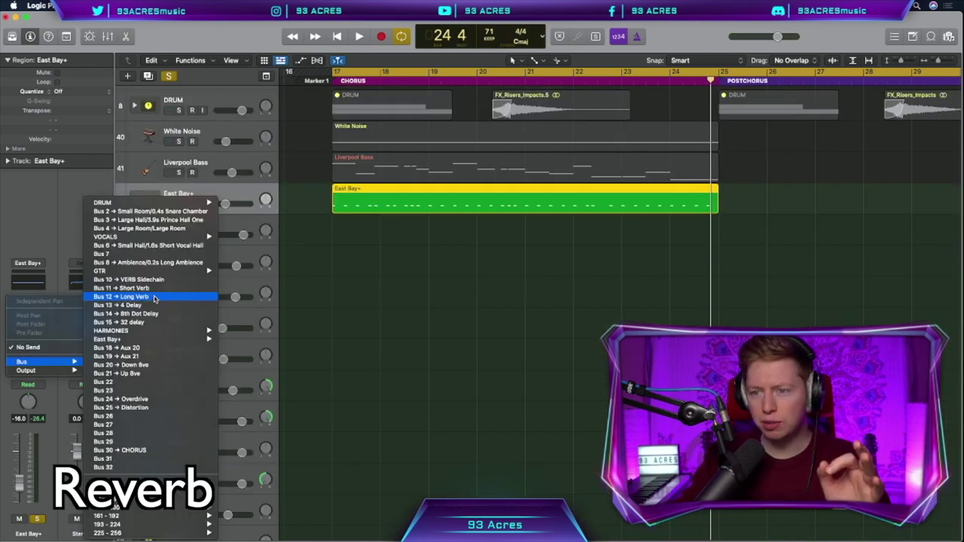
Step: Send the East Bay+ track to Bus 12 Long Verb and insert the KNOCK plug-in from Plugins That Knock on it
{"action": "left_click", "coordinate": [154, 299]}
{"action": "left_click", "coordinate": [85, 320]}
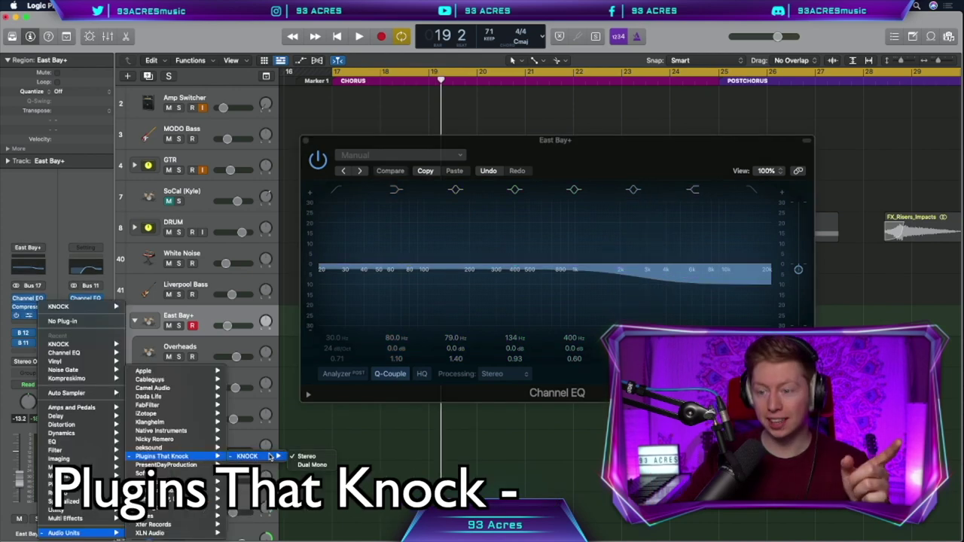
{"action": "left_click", "coordinate": [271, 457]}
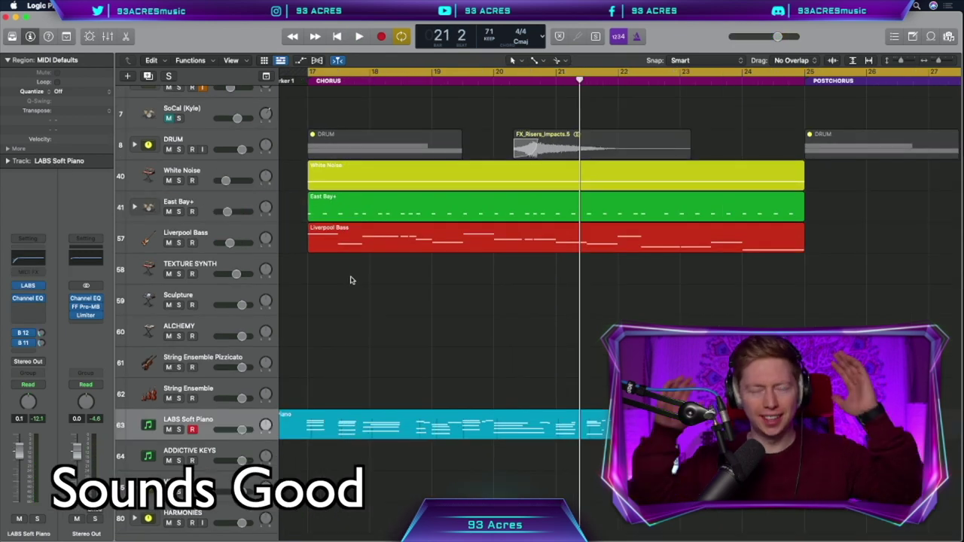
Step: Open the Channel EQ on the LABS Soft Piano track and toggle its bypass during playback to compare the sound
{"action": "left_click", "coordinate": [30, 260]}
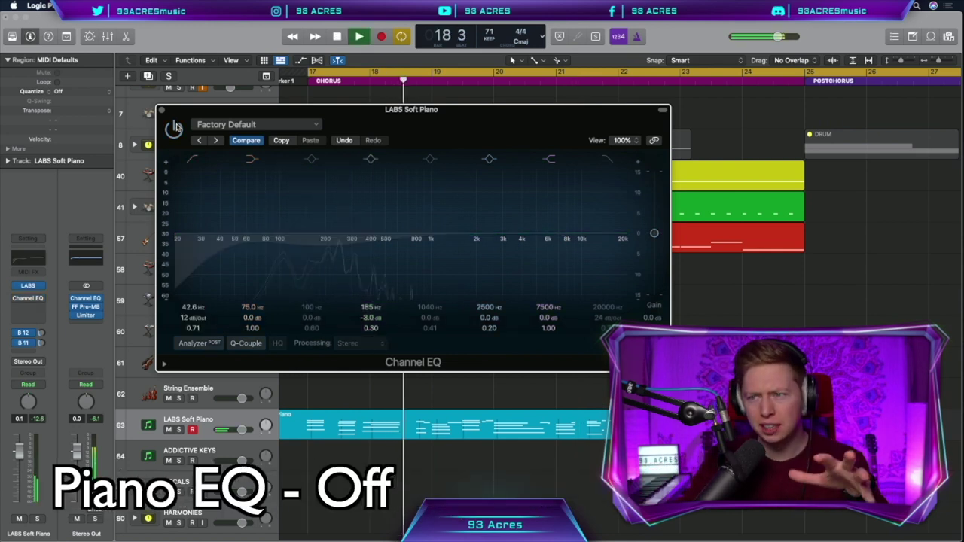
{"action": "left_click", "coordinate": [174, 127]}
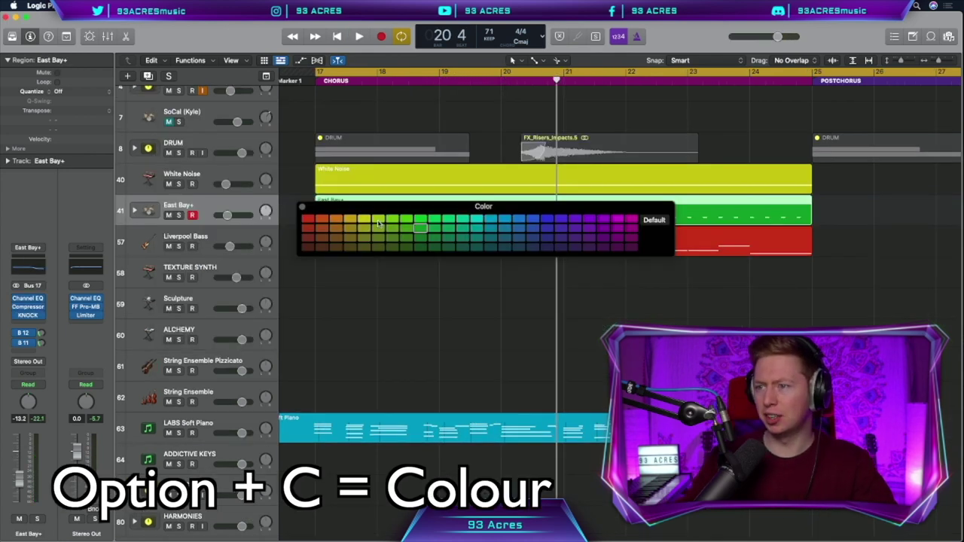
Step: Color the East Bay+ drum region yellow and deselect it
{"action": "left_click", "coordinate": [379, 223]}
{"action": "left_click", "coordinate": [347, 270]}
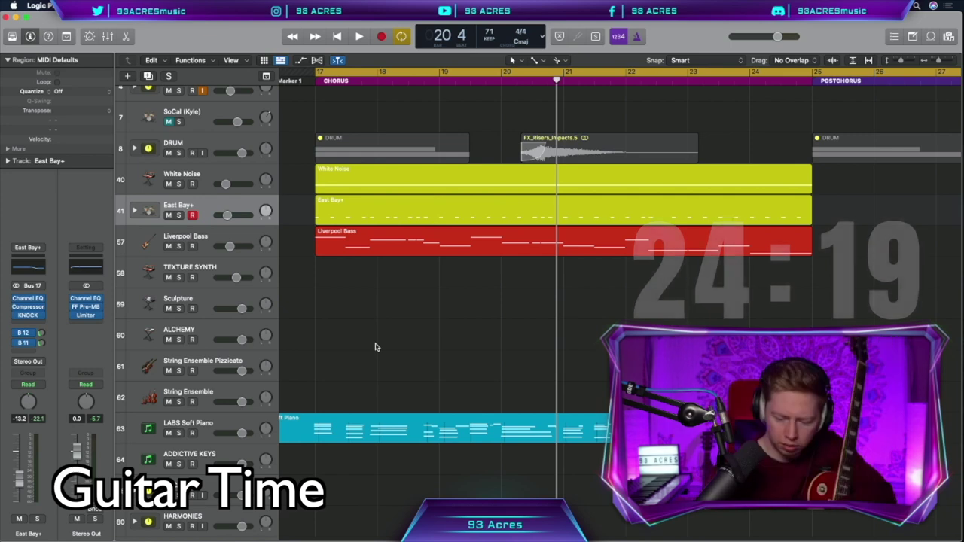
Step: Create a guitar track below Liverpool Bass, load the Clean Guitar sound Amazing Tweed, and hide the sound library
{"action": "left_click", "coordinate": [375, 241]}
{"action": "key", "text": "alt+super+n"}
{"action": "left_click", "coordinate": [632, 95]}
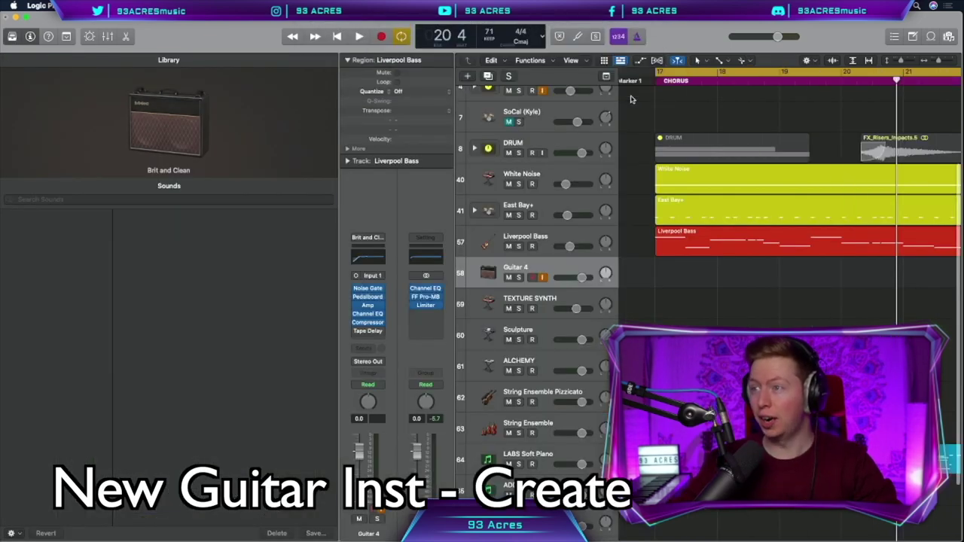
{"action": "left_click", "coordinate": [241, 216]}
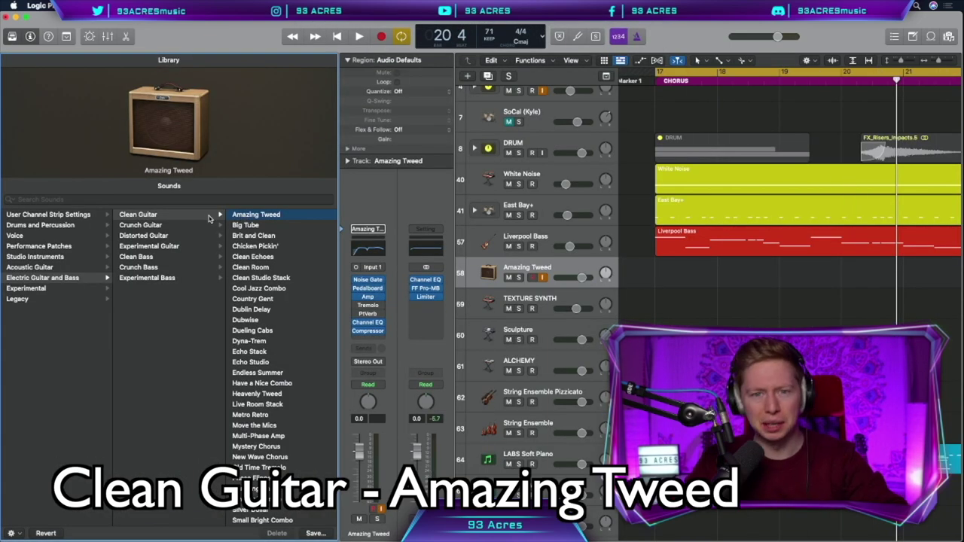
{"action": "key", "text": "y"}
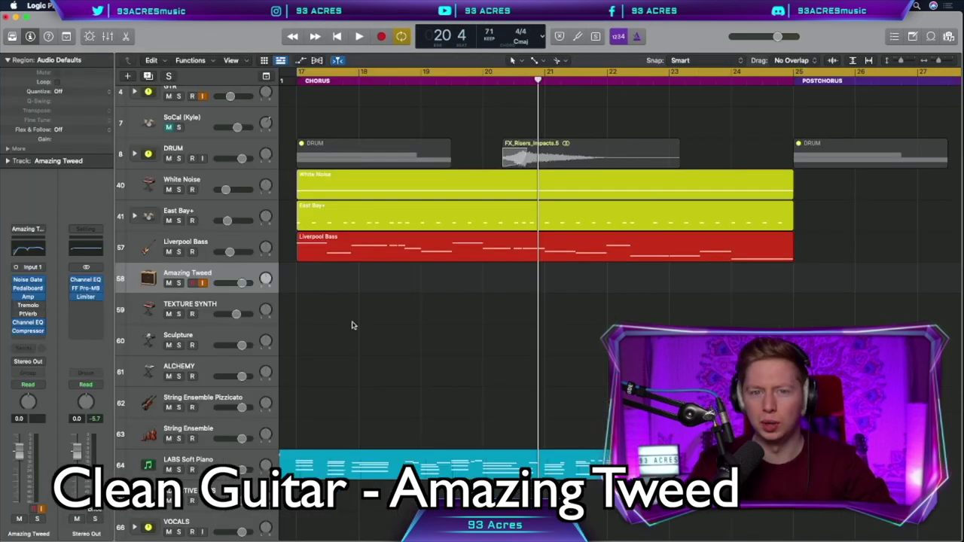
Step: Switch the Amazing Tweed track to Stereo Pan, pan it to +20, and record the guitar part over the chorus
{"action": "right_click", "coordinate": [28, 402]}
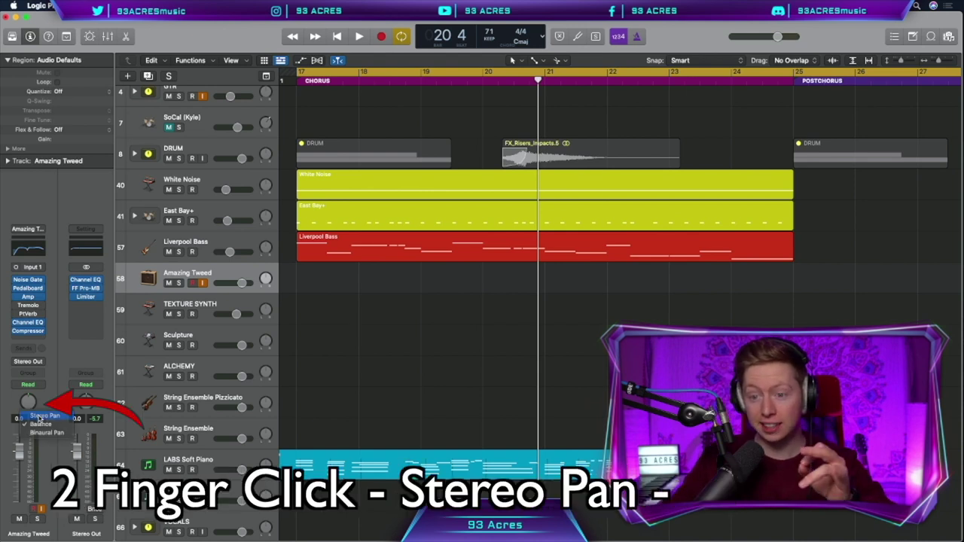
{"action": "left_click", "coordinate": [34, 416]}
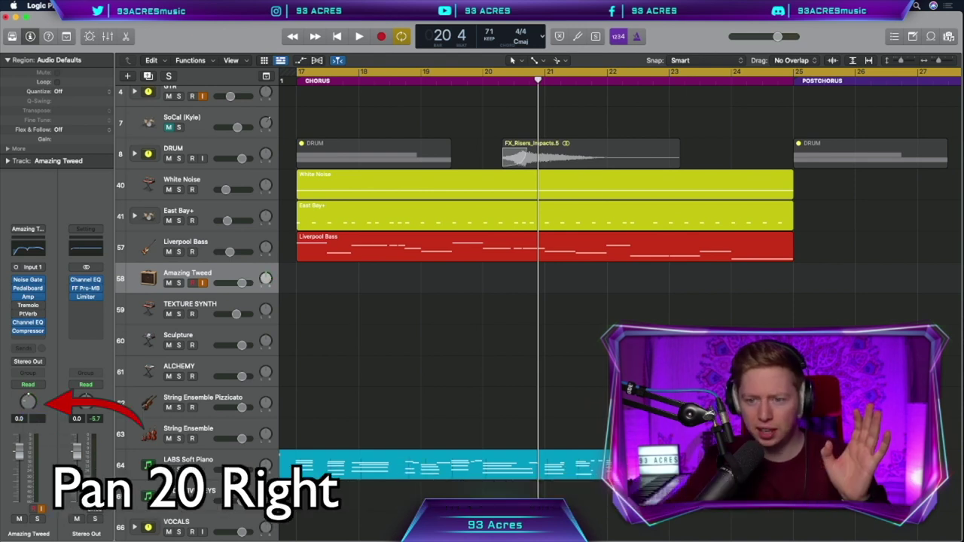
{"action": "key", "text": "r"}
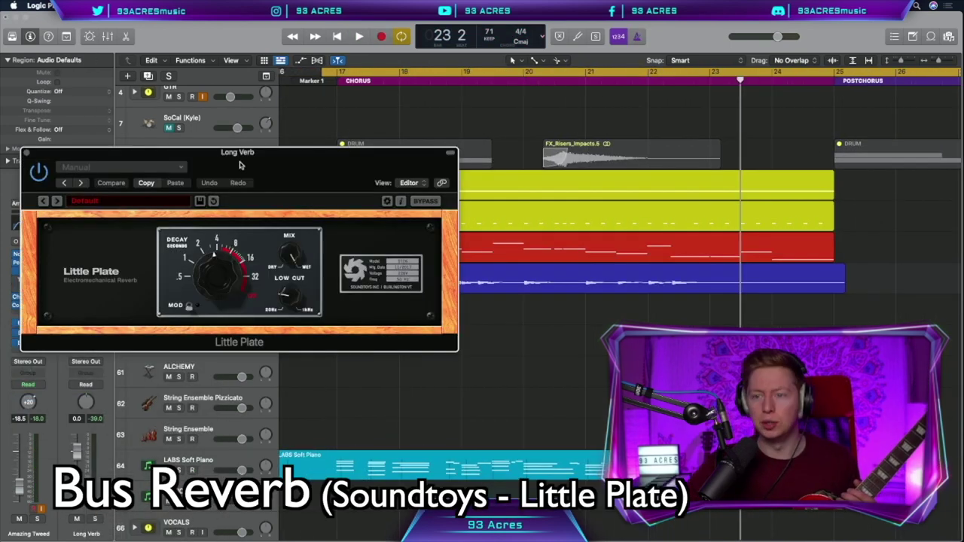
Step: Lower the low-cut frequency in the 8th Dot Delay bus's Channel EQ during playback, and close the plug-in windows
{"action": "left_click", "coordinate": [26, 152]}
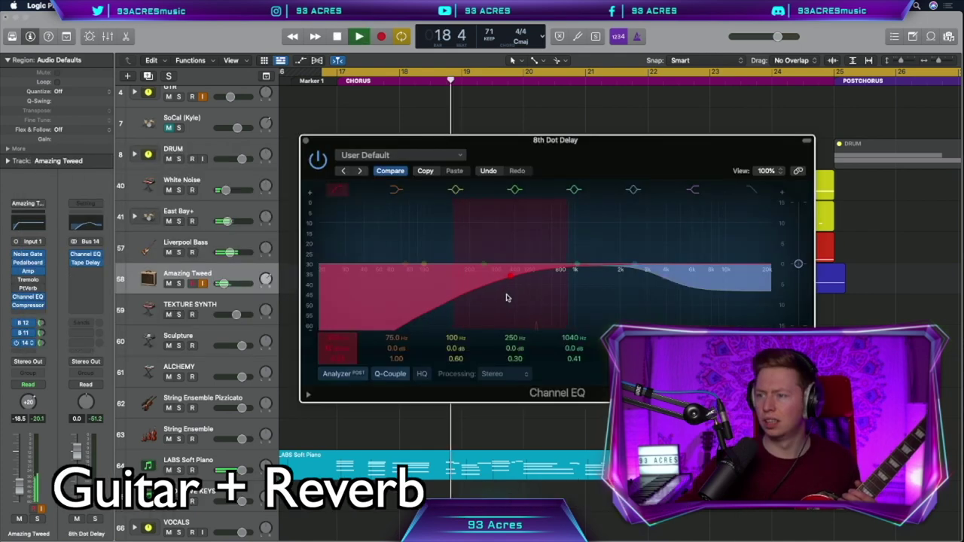
{"action": "left_click_drag", "start_coordinate": [490, 287], "coordinate": [480, 278]}
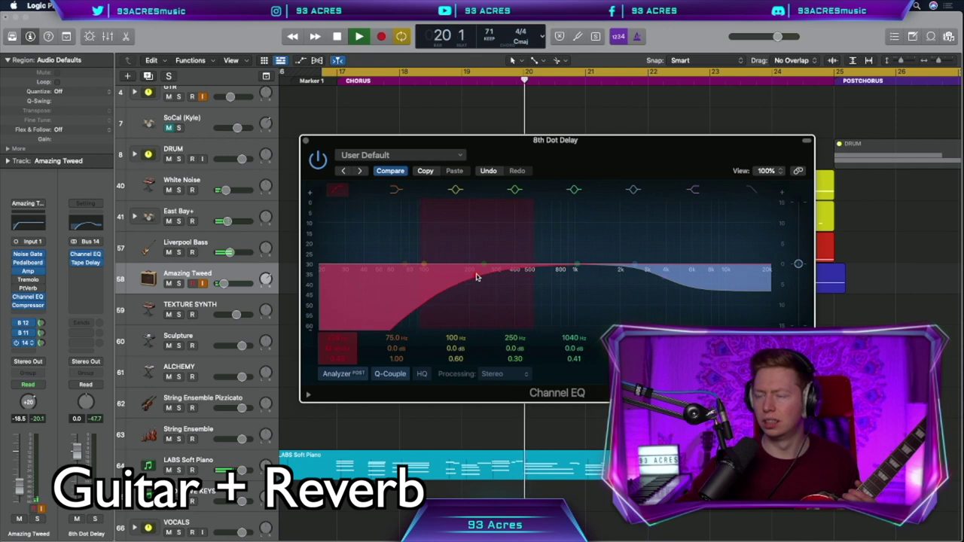
{"action": "left_click", "coordinate": [306, 141]}
{"action": "key", "text": "space"}
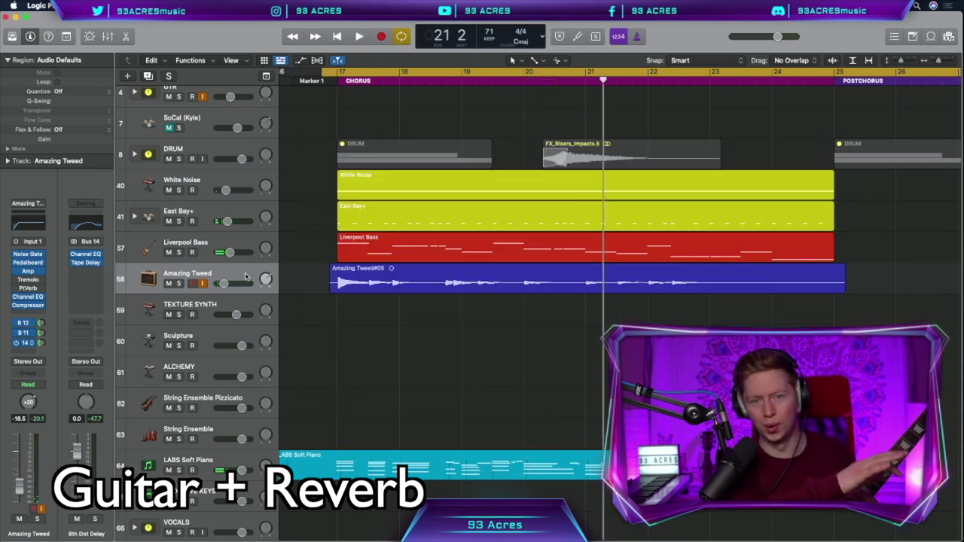
Step: Duplicate the Amazing Tweed track, pan the copy to -45, and record a second guitar part from bar 19
{"action": "key", "text": "super+d"}
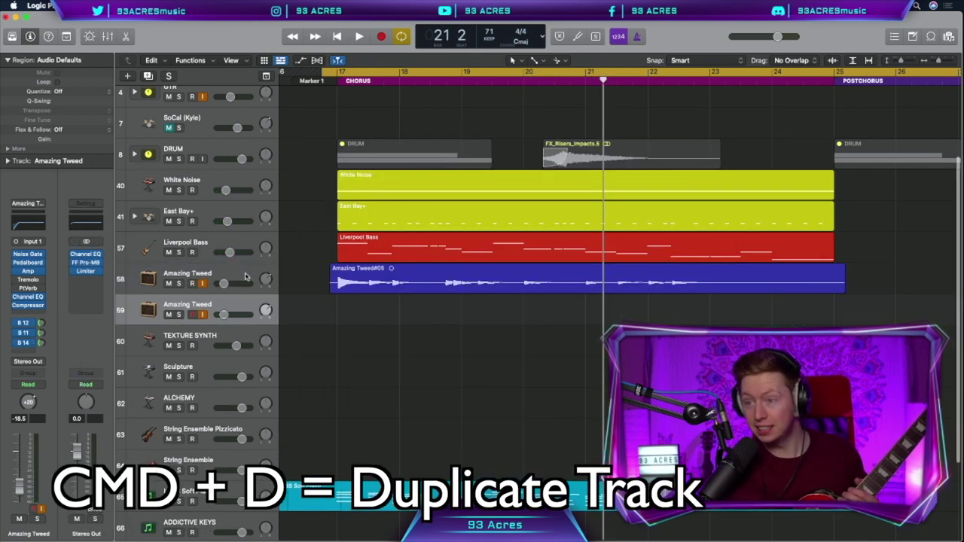
{"action": "left_click_drag", "start_coordinate": [266, 309], "coordinate": [258, 344]}
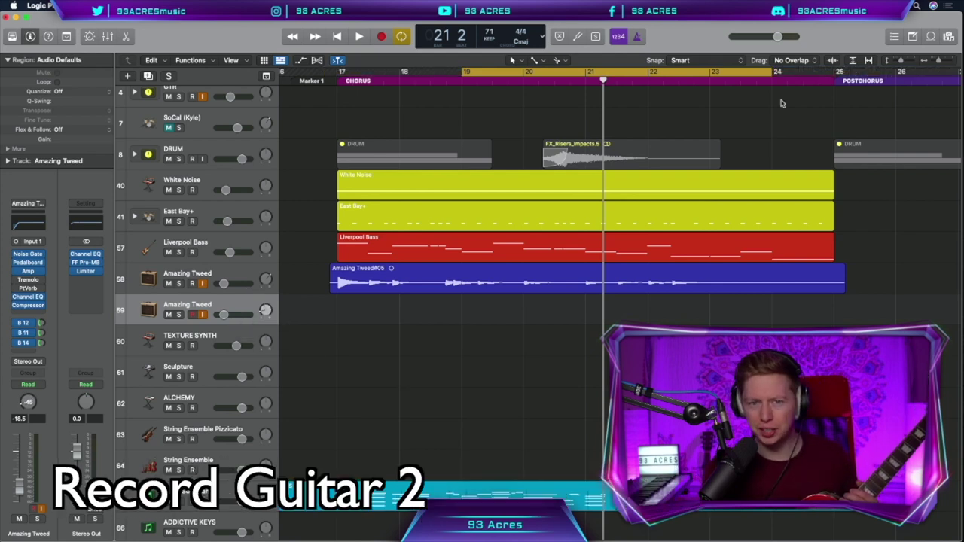
{"action": "key", "text": "r"}
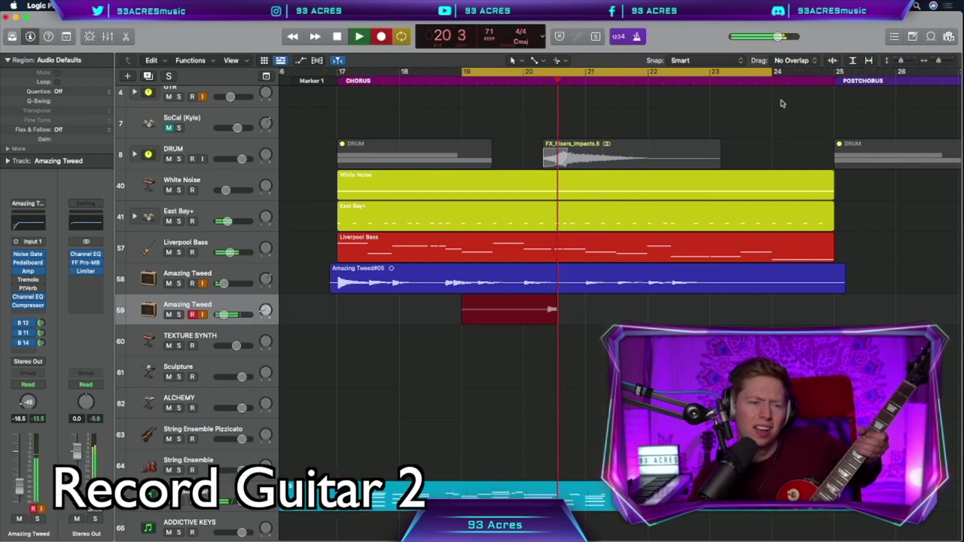
{"action": "key", "text": "space"}
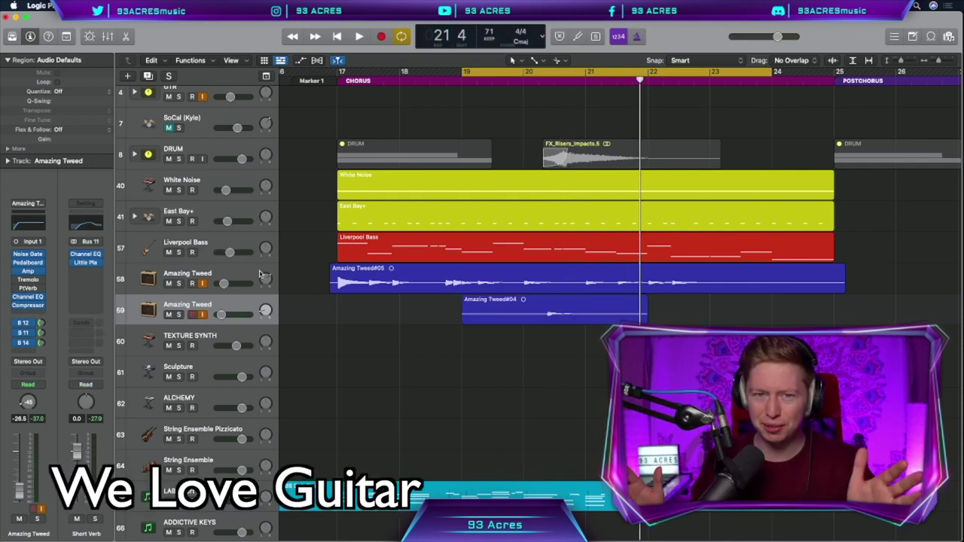
Step: Insert a stereo Little Plate reverb on the second Amazing Tweed track and trim its recorded region around the played phrase
{"action": "left_click", "coordinate": [28, 311]}
{"action": "mouse_move", "coordinate": [220, 457]}
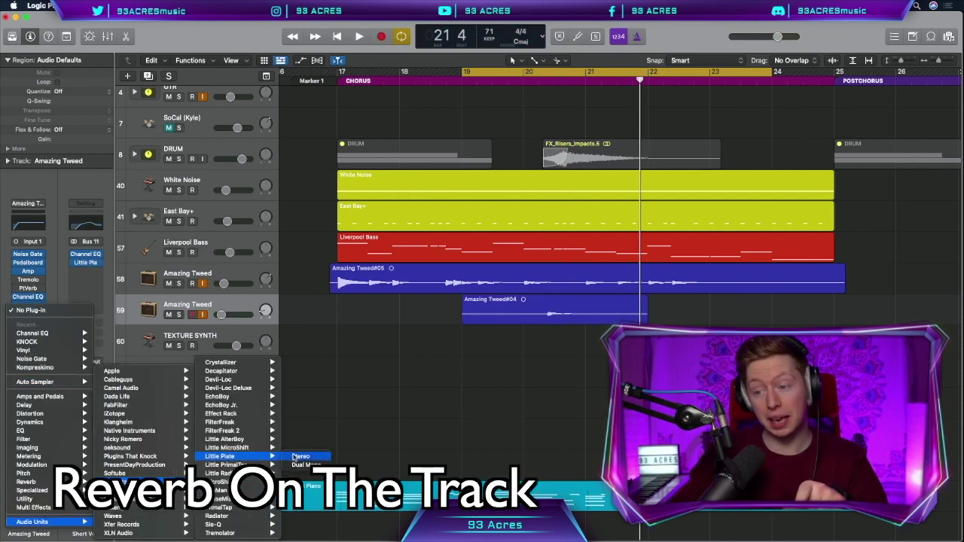
{"action": "left_click", "coordinate": [300, 457]}
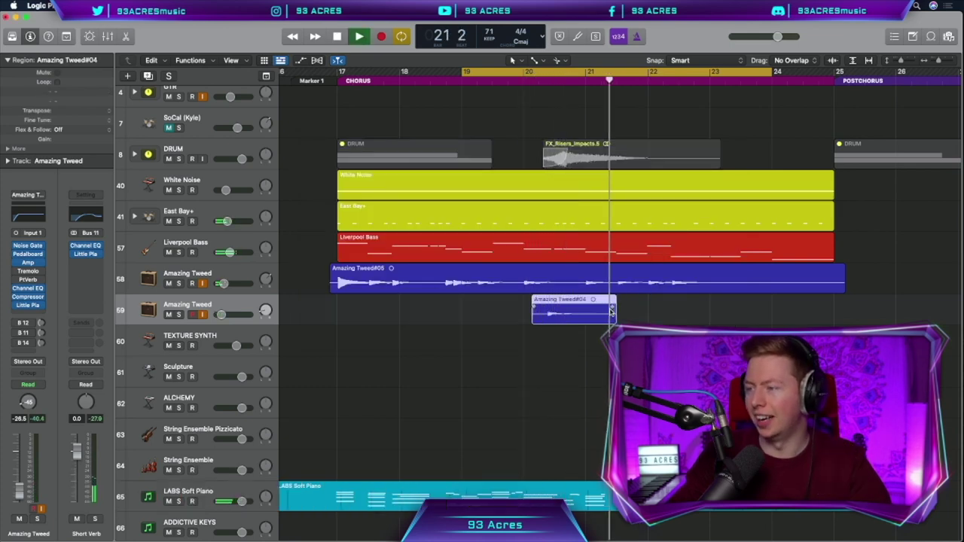
{"action": "key", "text": "space"}
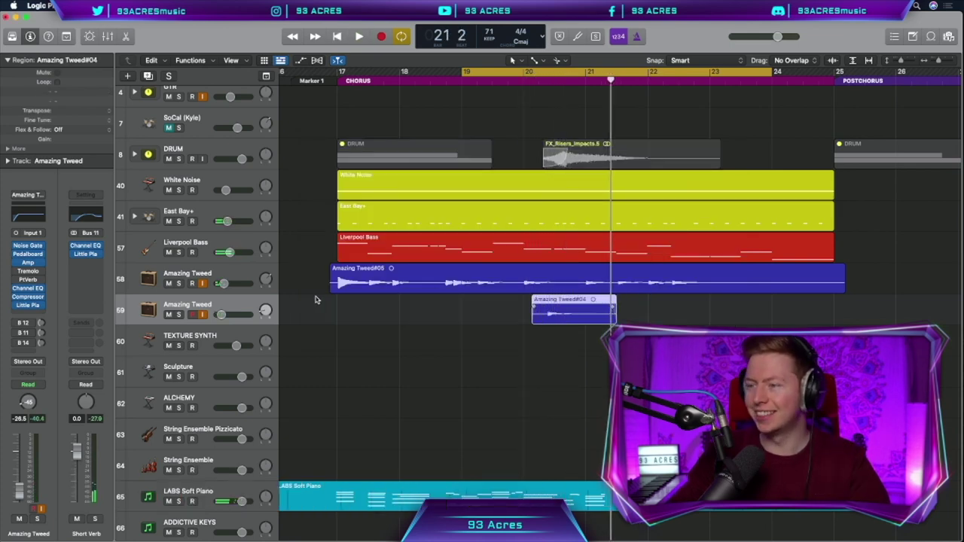
Step: Insert a stereo Little Plate reverb on the first Amazing Tweed track and pan it to +25 while checking playback
{"action": "left_click", "coordinate": [236, 274]}
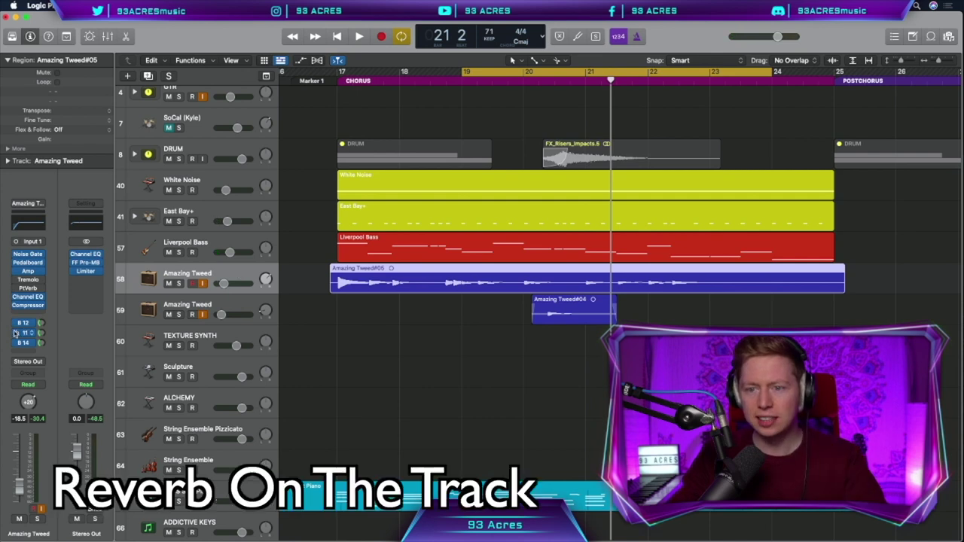
{"action": "left_click", "coordinate": [37, 308]}
{"action": "mouse_move", "coordinate": [65, 337]}
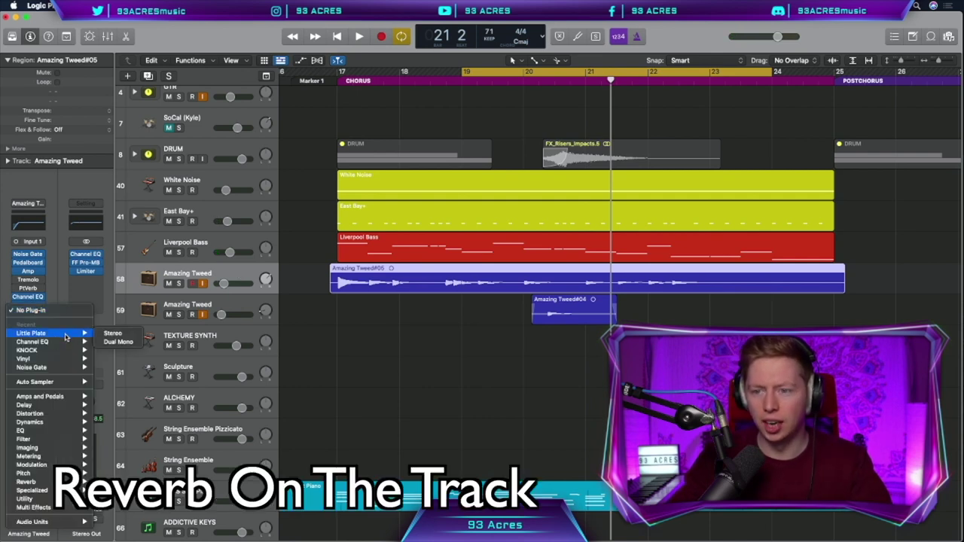
{"action": "left_click", "coordinate": [109, 333]}
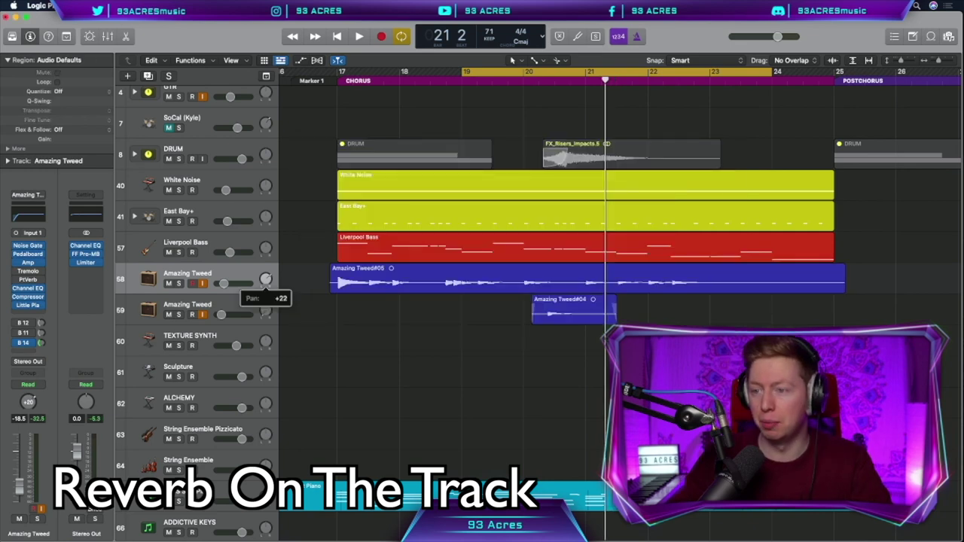
{"action": "key", "text": "space"}
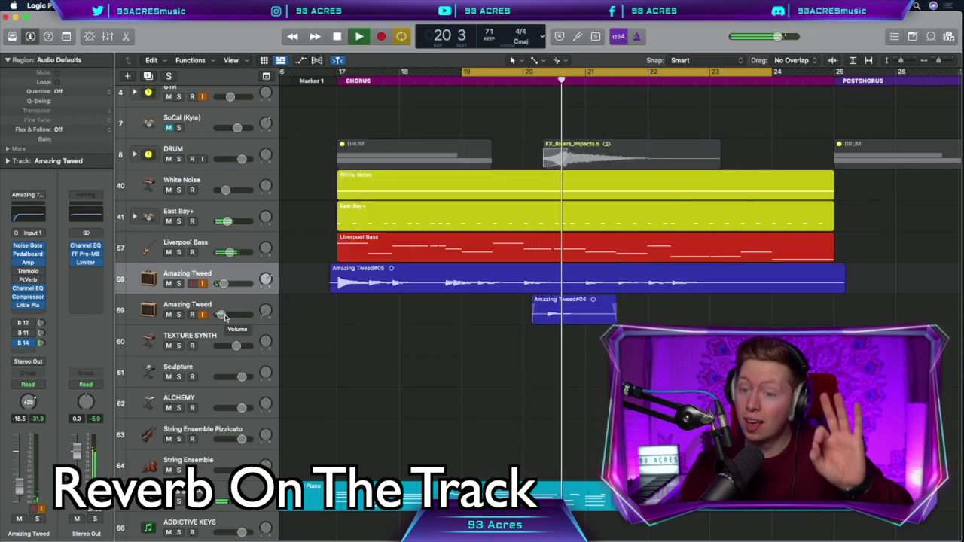
{"action": "key", "text": "space"}
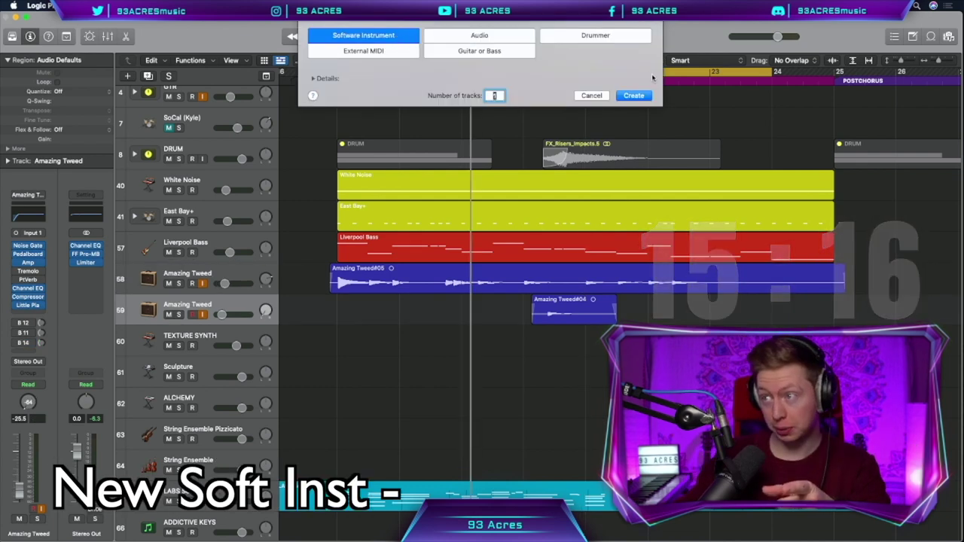
Step: Create a software instrument track with Retro Synth's Cheerful Melody lead and record a synth part from bar 18
{"action": "left_click", "coordinate": [629, 94]}
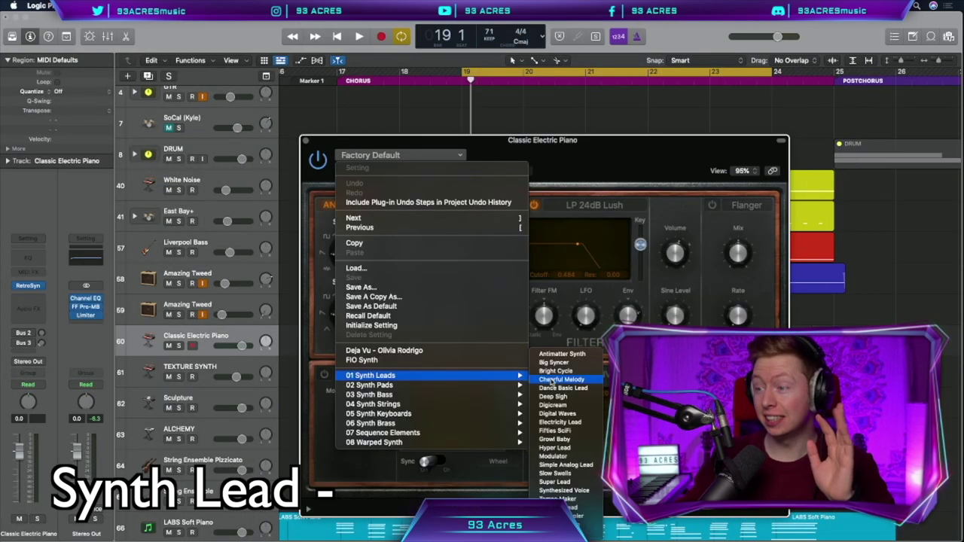
{"action": "left_click", "coordinate": [571, 381]}
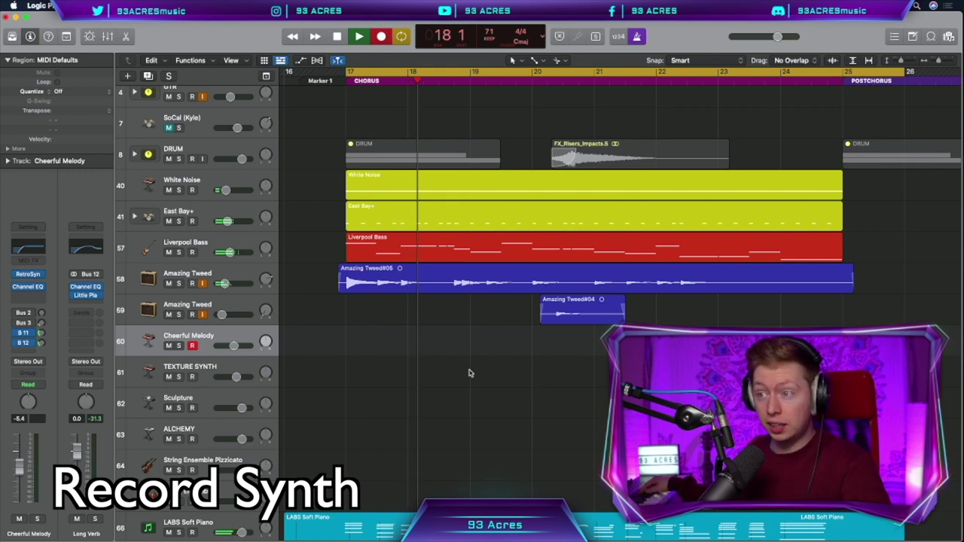
{"action": "key", "text": "r"}
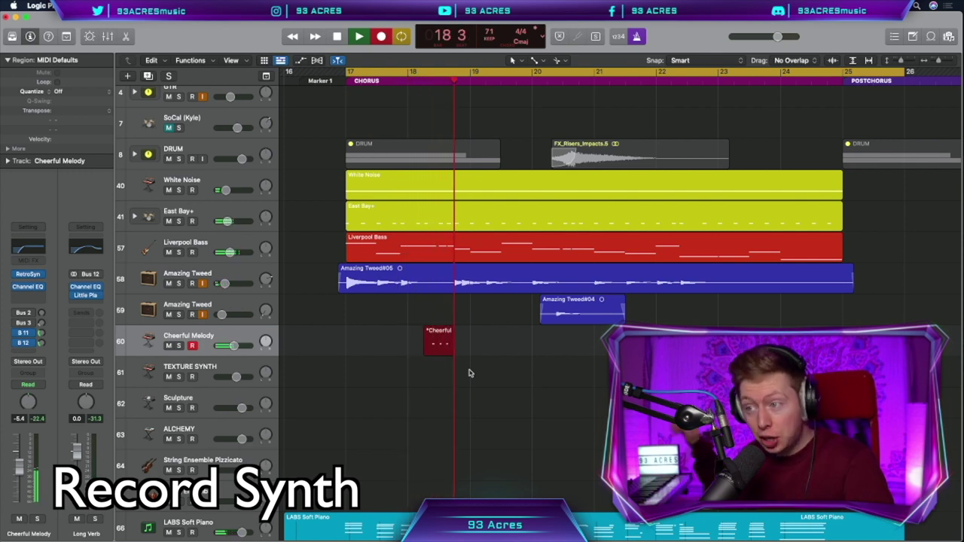
Step: Set the Cheerful Melody track's volume to -17.8 dB, insert a Little Plate reverb, and record another phrase from bar 21
{"action": "left_click_drag", "start_coordinate": [234, 345], "coordinate": [227, 345]}
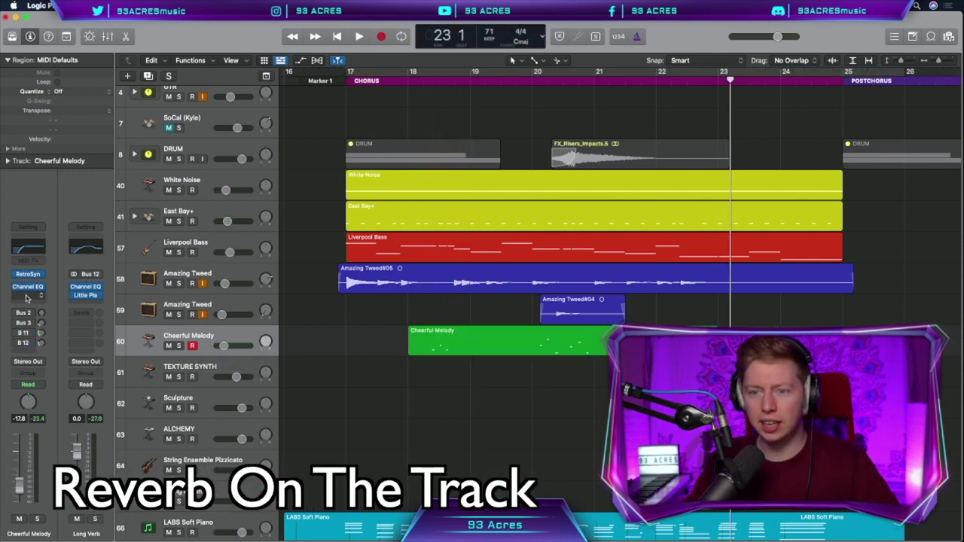
{"action": "left_click", "coordinate": [28, 295]}
{"action": "left_click", "coordinate": [117, 326]}
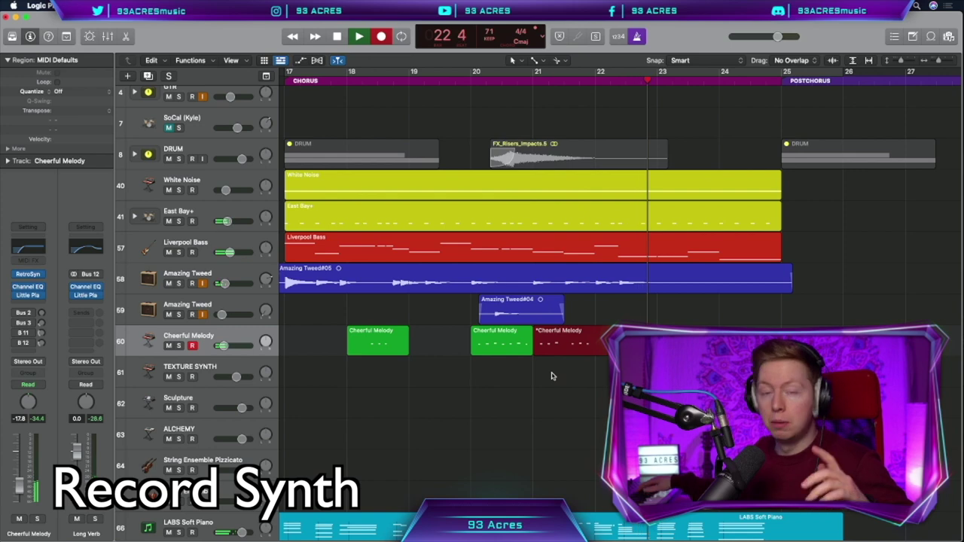
{"action": "key", "text": "space"}
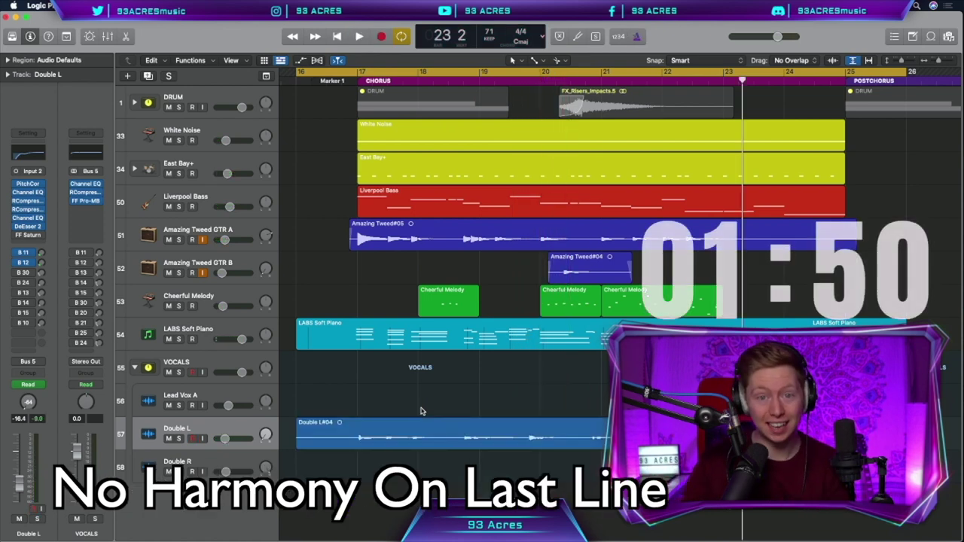
Step: Record the second harmony on the Double R track and trim the region's start to just before bar 17
{"action": "left_click", "coordinate": [296, 467]}
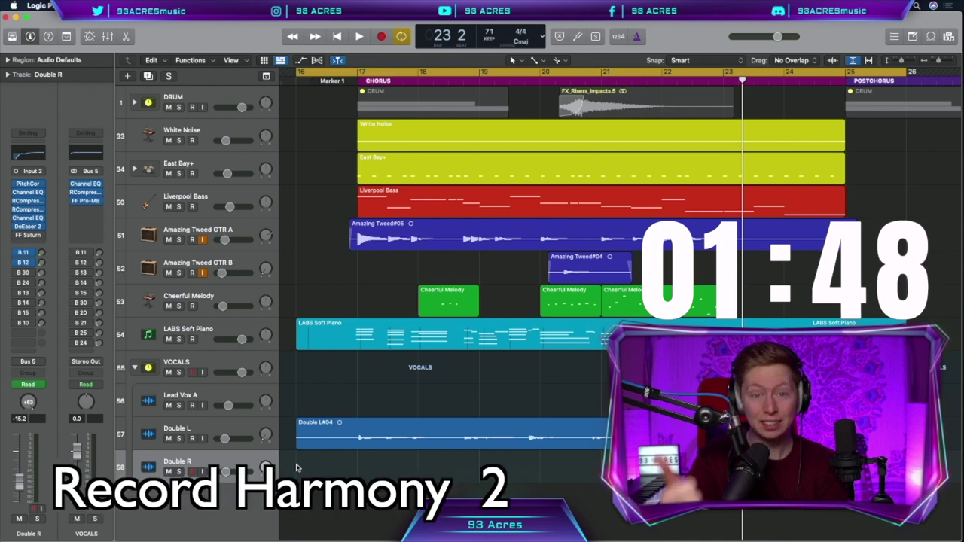
{"action": "key", "text": "r"}
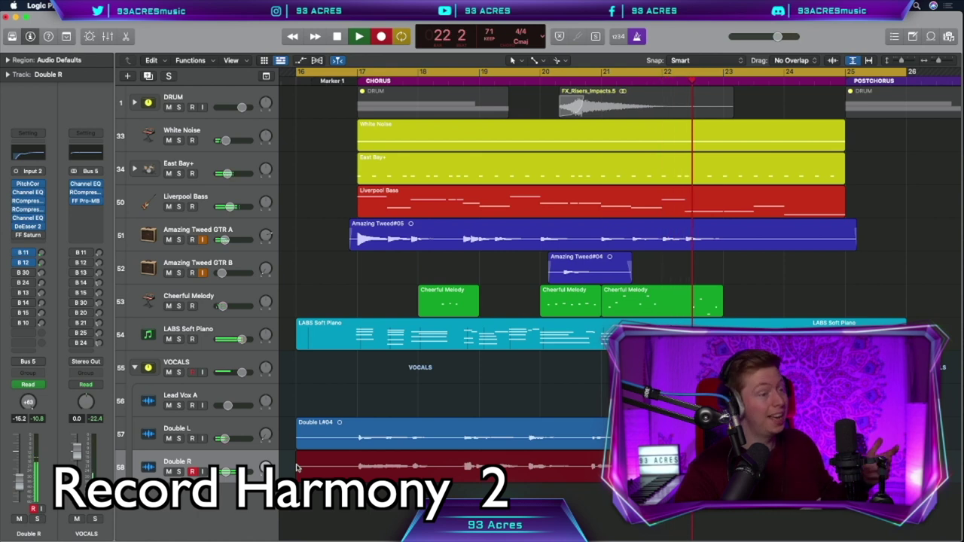
{"action": "key", "text": "space"}
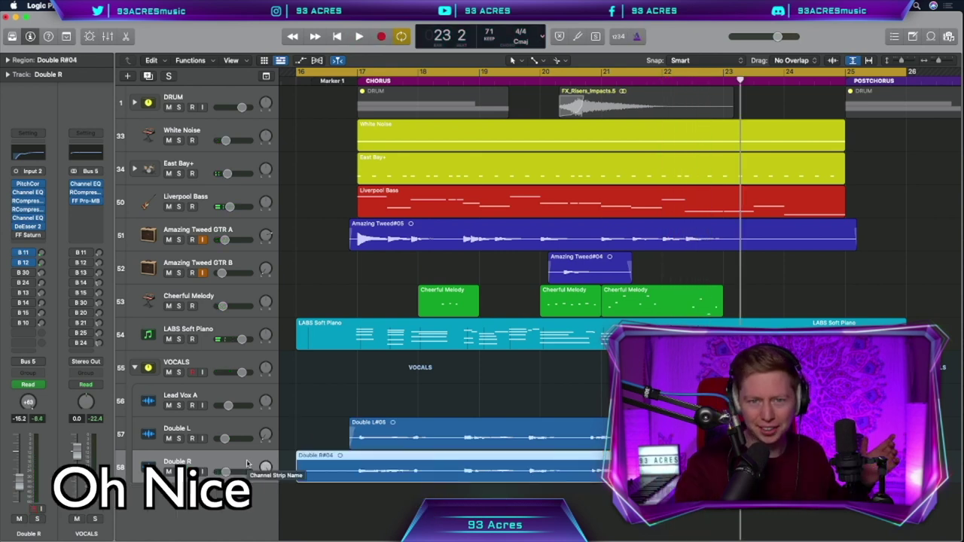
{"action": "left_click_drag", "start_coordinate": [300, 477], "coordinate": [351, 476]}
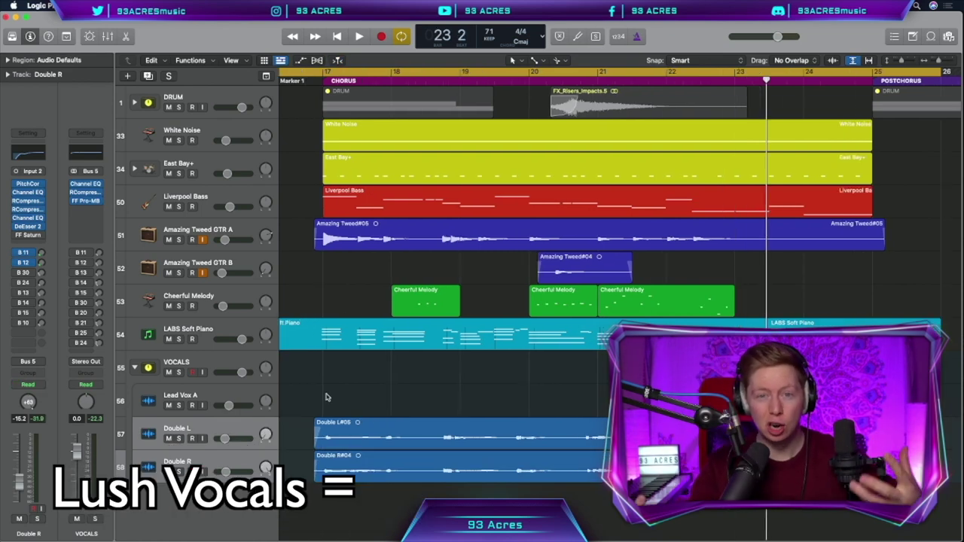
Step: Add a Bus 31 send to the Double L and Double R vocal tracks and change Double R's send to Bus 32
{"action": "left_click", "coordinate": [22, 332]}
{"action": "mouse_move", "coordinate": [30, 345]}
{"action": "left_click", "coordinate": [134, 460]}
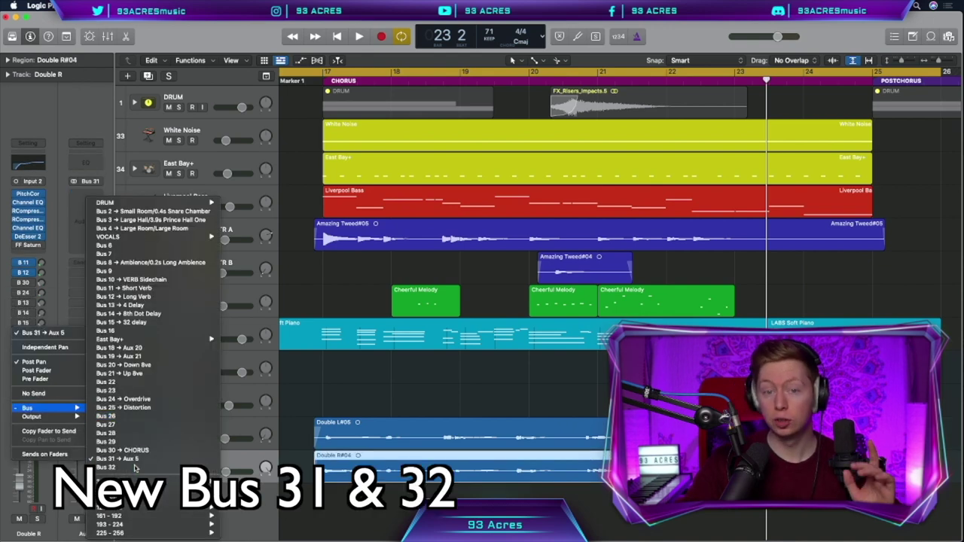
{"action": "left_click", "coordinate": [120, 467]}
Step: Switch the Bus 32 aux to Stereo Pan and pan it left, and pan the Bus 31 aux to +63
{"action": "right_click", "coordinate": [86, 403]}
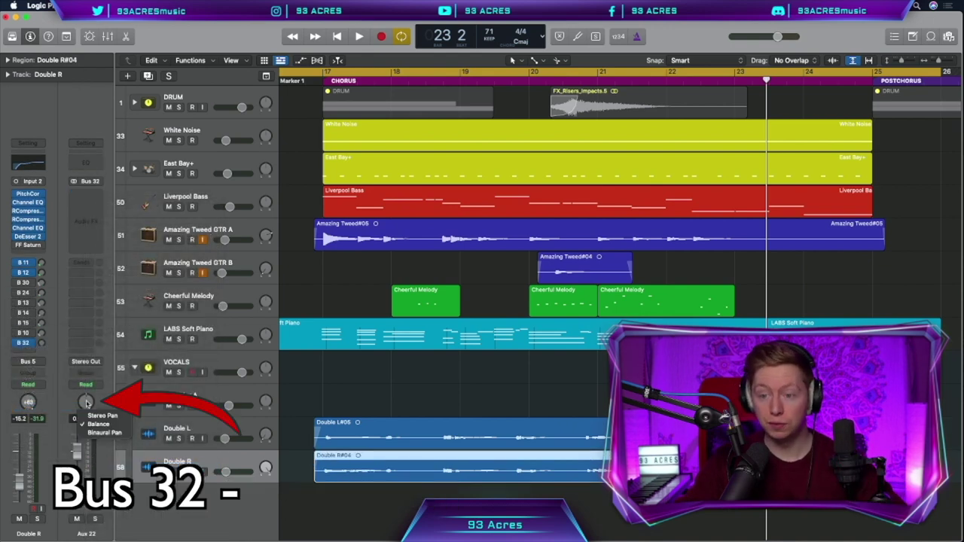
{"action": "left_click", "coordinate": [92, 416]}
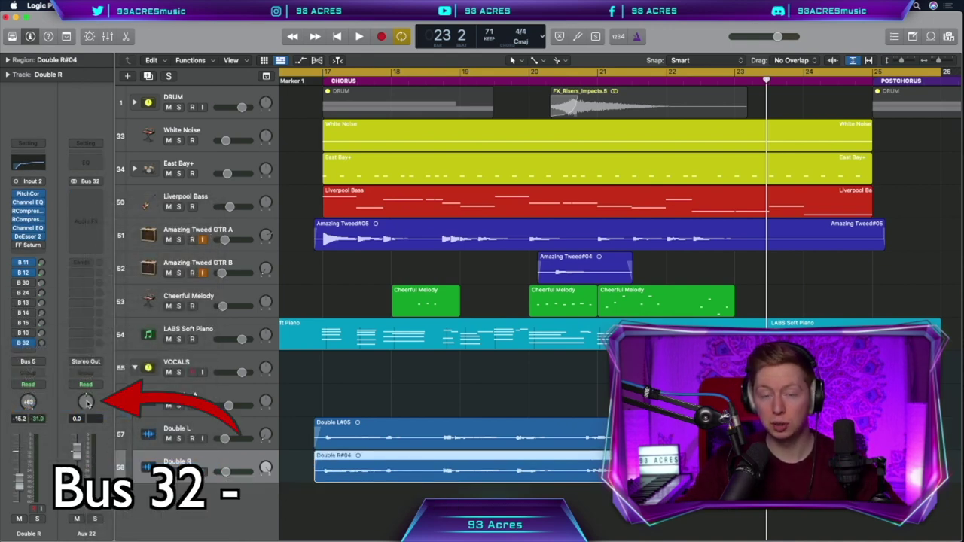
{"action": "left_click_drag", "start_coordinate": [86, 402], "coordinate": [86, 413]}
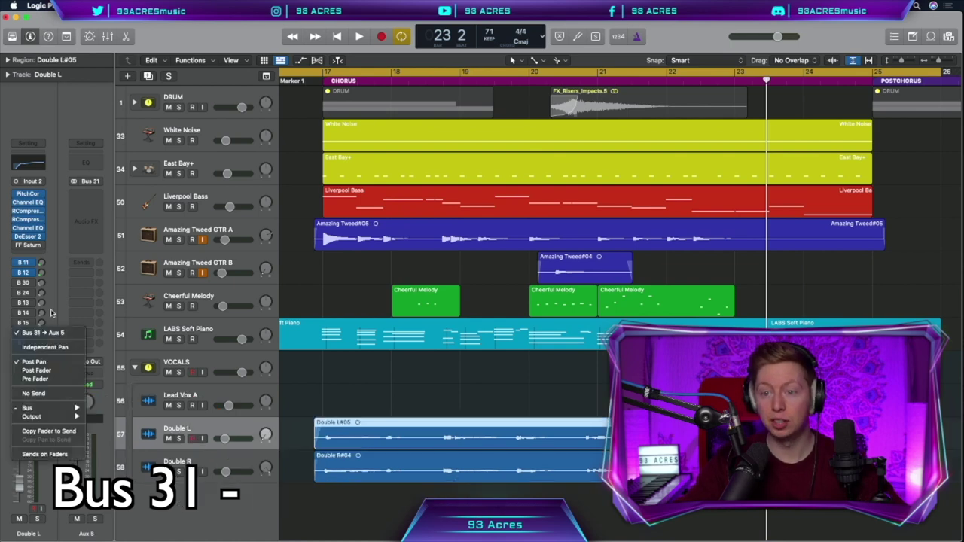
{"action": "left_click", "coordinate": [51, 311]}
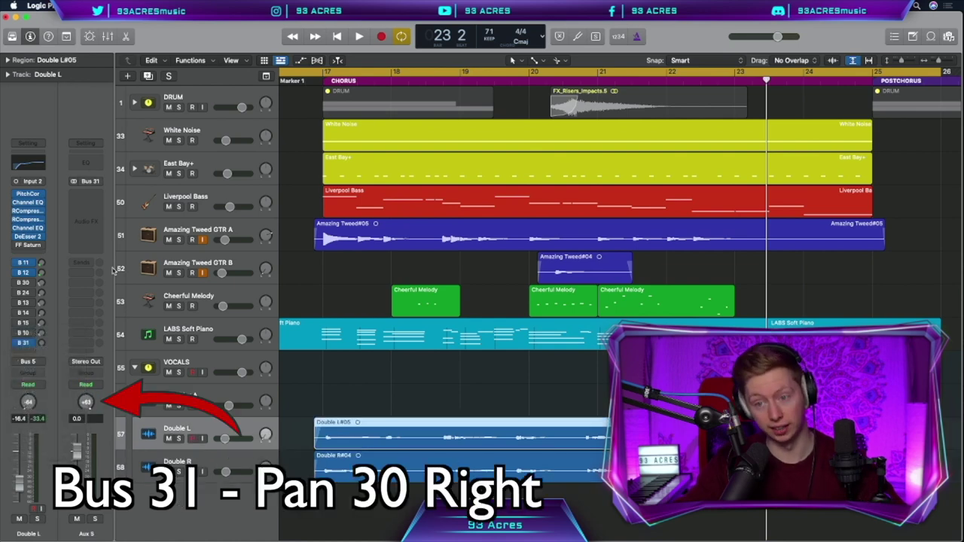
Step: Set the Liverpool Bass volume to -11.0 dB while playing the soloed bass, piano and harmonies, and deselect the regions
{"action": "left_click_drag", "start_coordinate": [405, 305], "coordinate": [373, 306]}
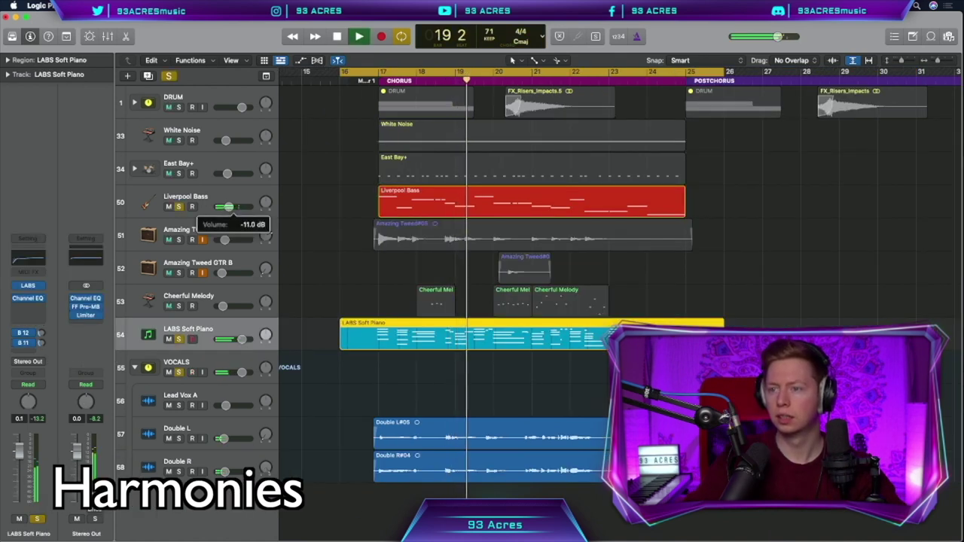
{"action": "left_click", "coordinate": [320, 253]}
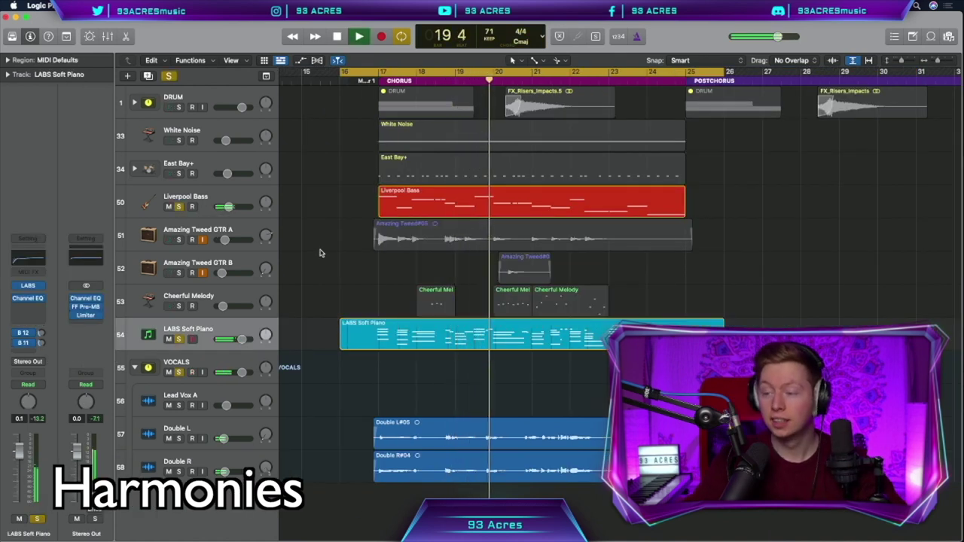